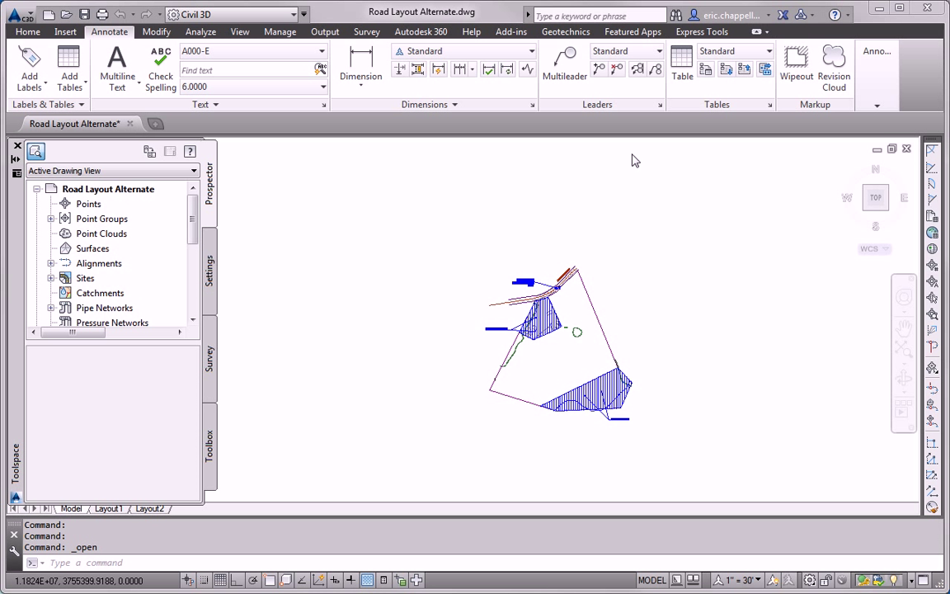
Shift the Road Layout Alternate site plan up slightly to center the property in view.
middle_click_drag(630, 261, 637, 240)
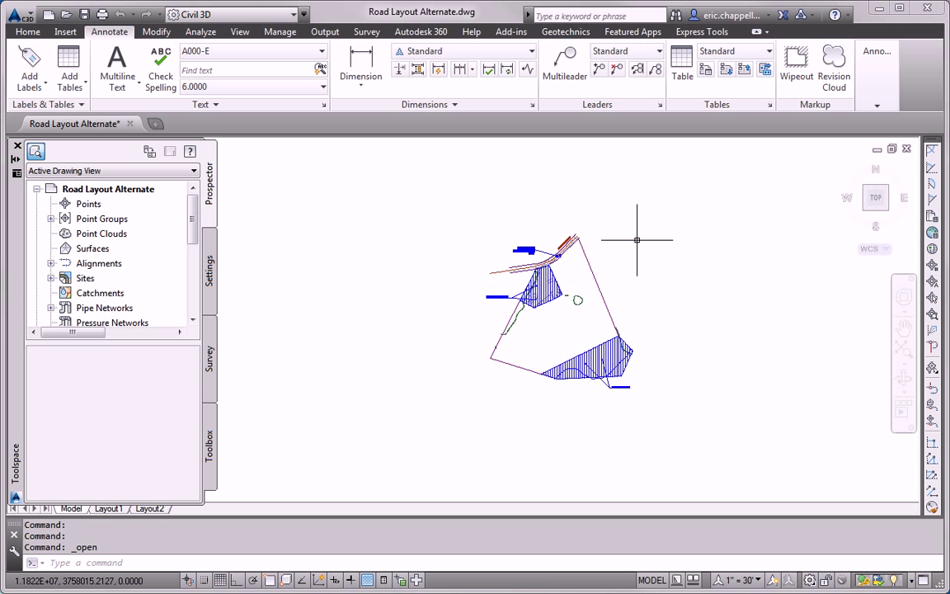
scroll(578, 247, "up", 7)
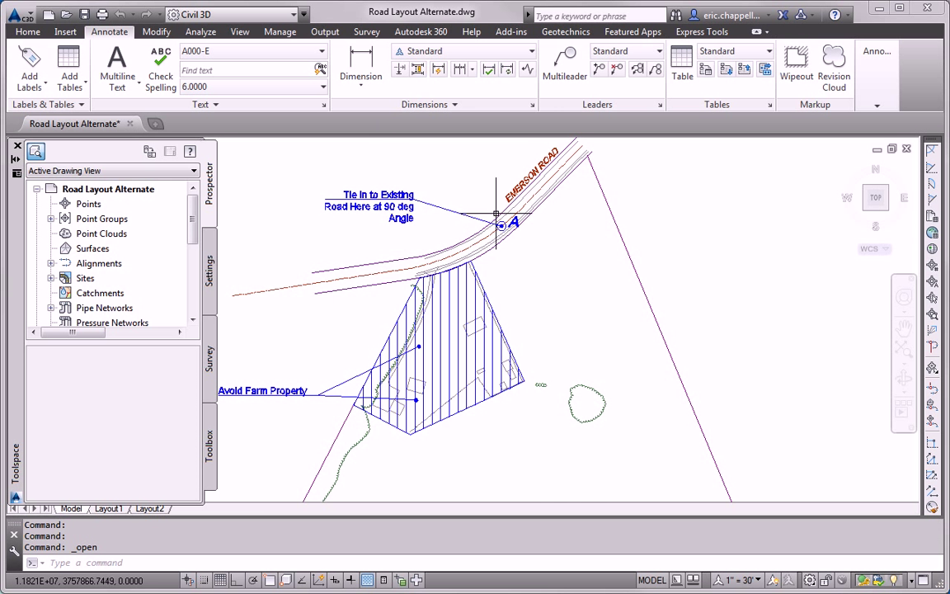
scroll(507, 207, "up", 2)
middle_click_drag(509, 227, 550, 275)
scroll(550, 276, "down", 4)
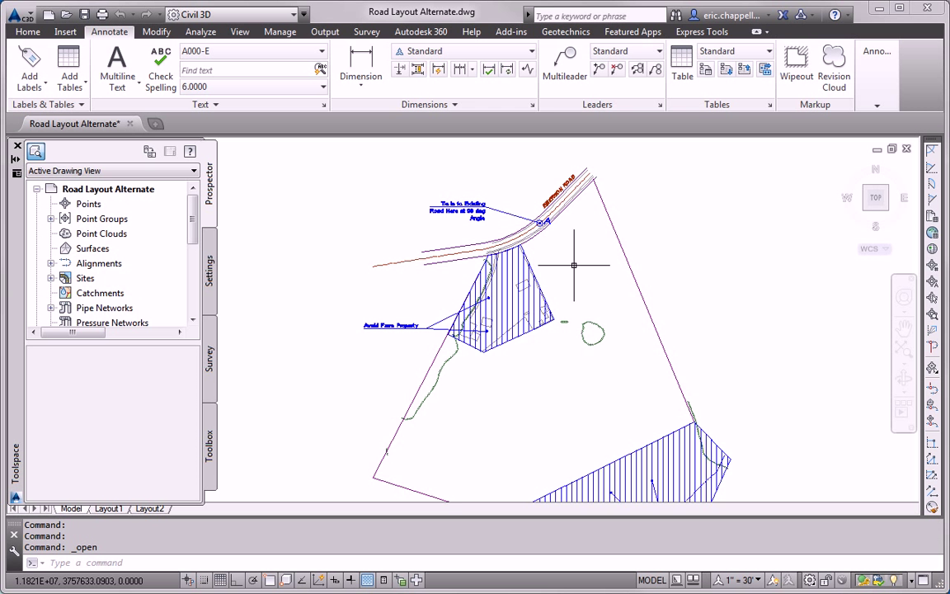
middle_click_drag(534, 288, 527, 223)
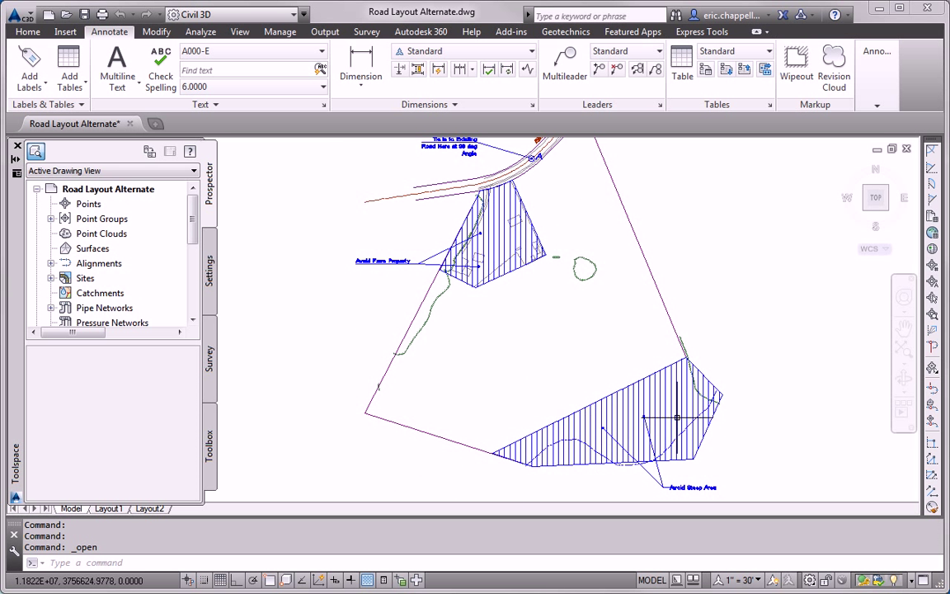
scroll(651, 400, "up", 1)
scroll(627, 375, "down", 1)
mouse_move(616, 358)
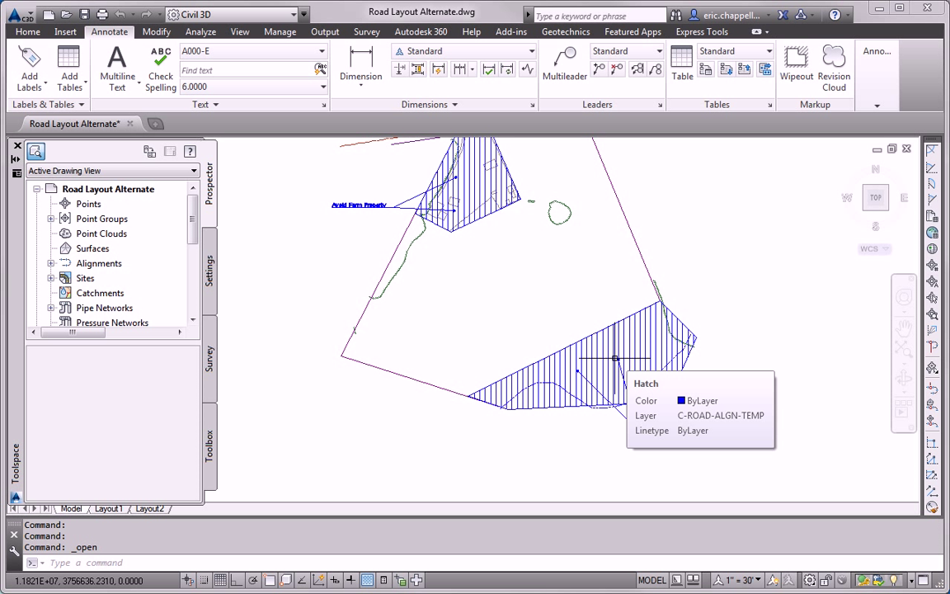
mouse_move(422, 233)
middle_mouse_down()
mouse_move(433, 318)
mouse_move(453, 356)
middle_mouse_up()
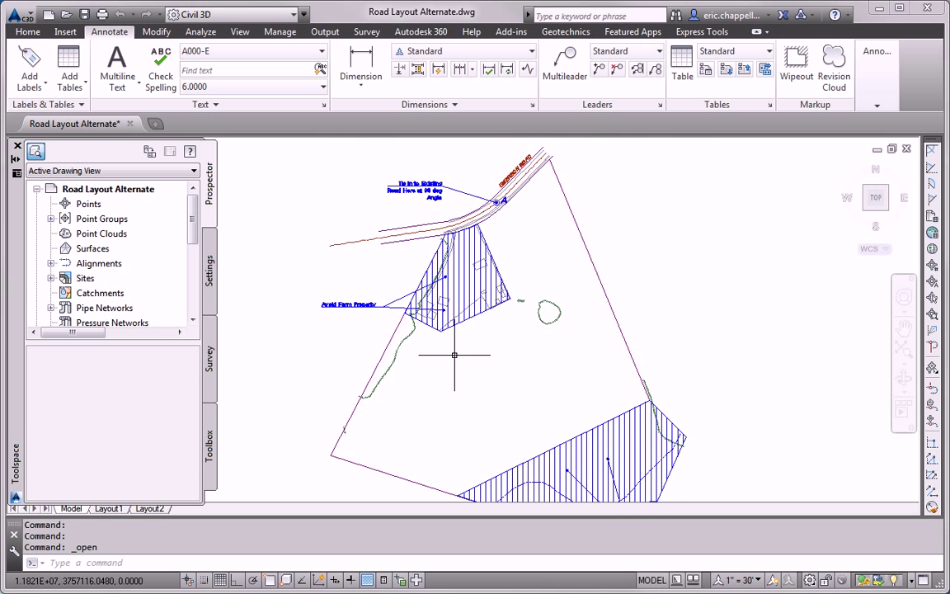
scroll(452, 356, "up", 2)
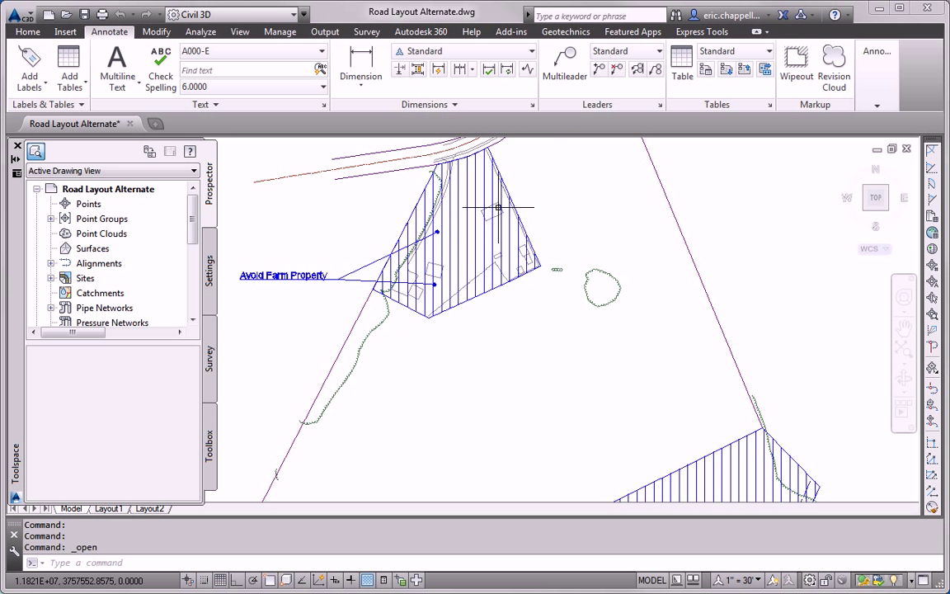
middle_click_drag(508, 221, 500, 270)
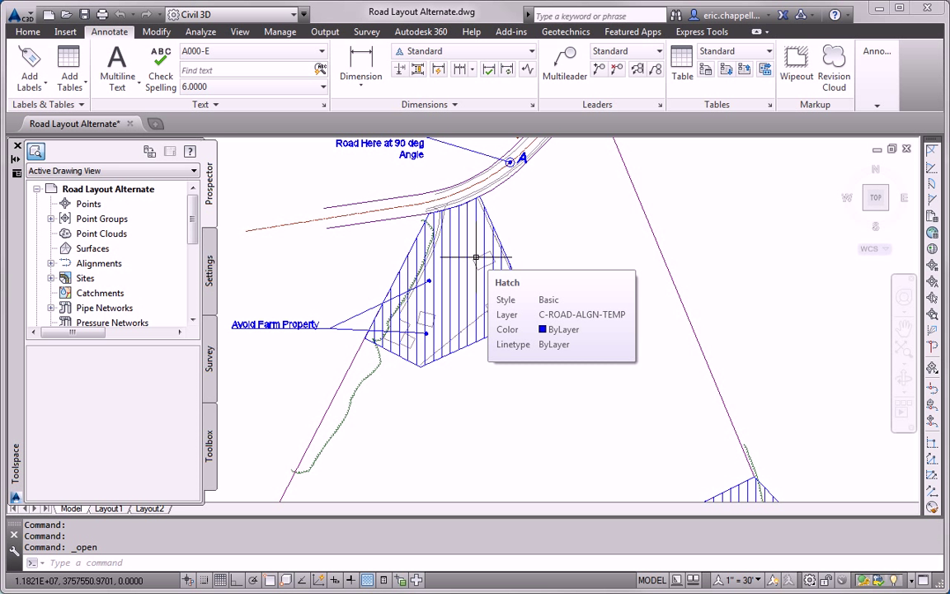
scroll(538, 269, "down", 4)
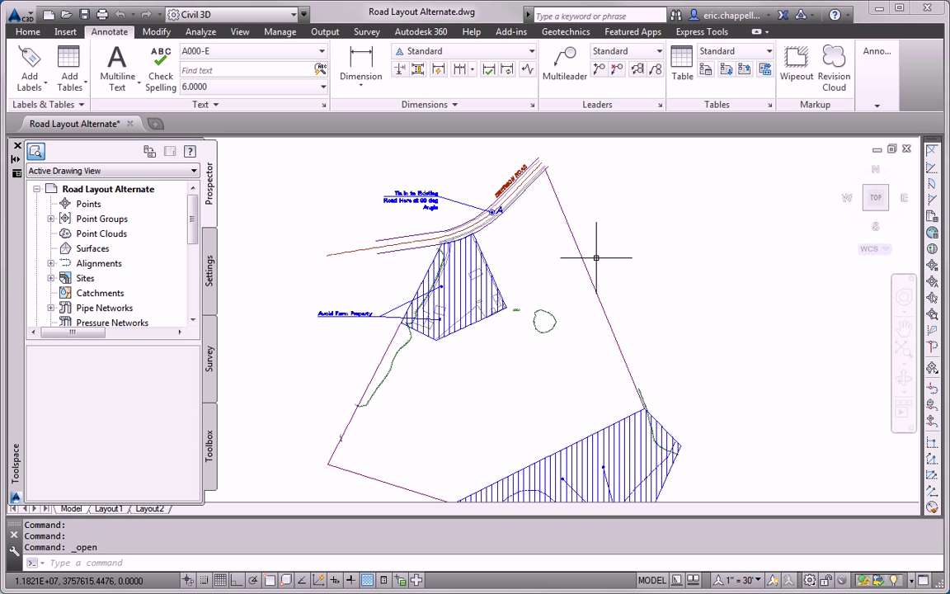
left_click(501, 239)
Use OFFSET to copy the property boundary 150 ft inward as the lot-depth line.
left_click(551, 276)
type("offse")
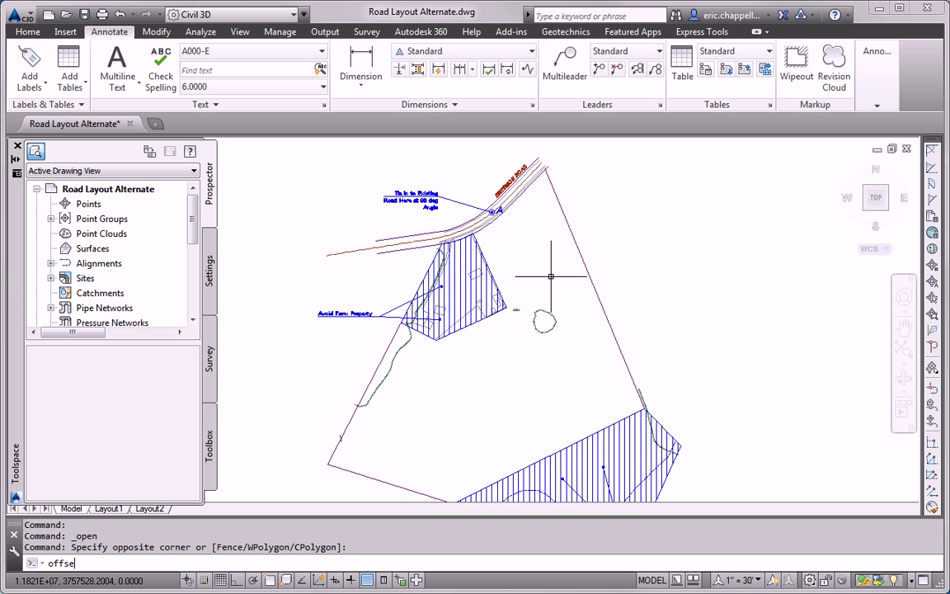
type("t")
key("Return")
type("150")
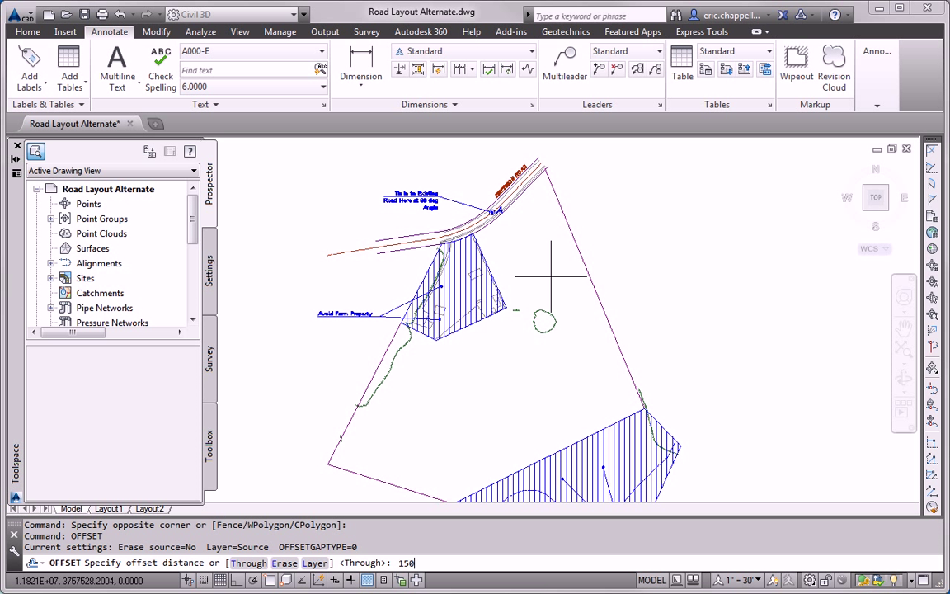
key("Return")
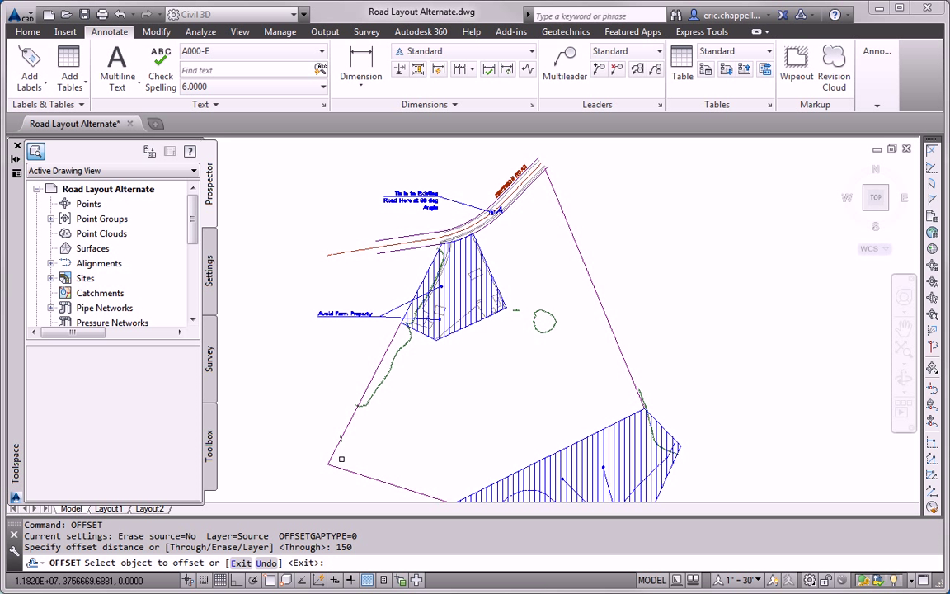
left_click(580, 261)
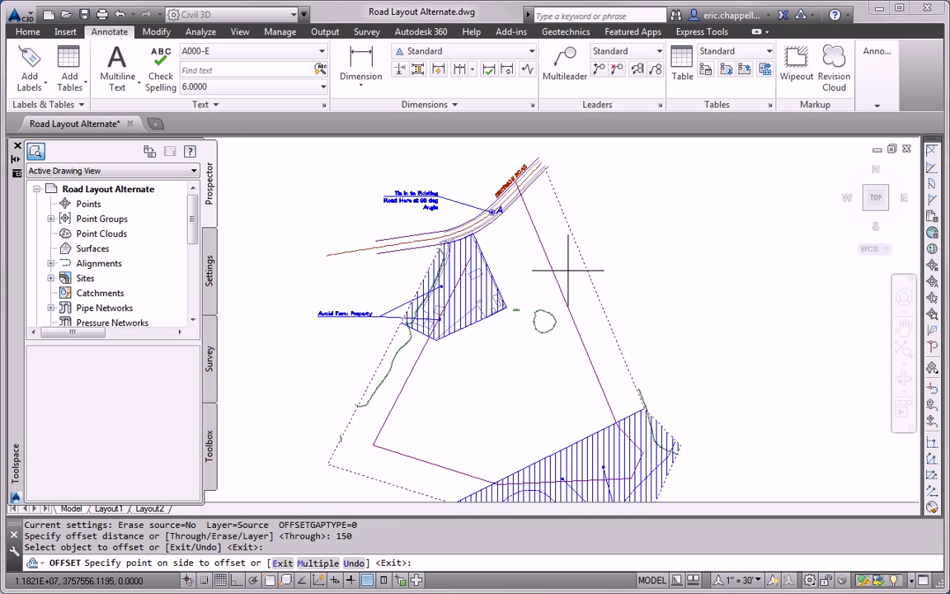
left_click(558, 345)
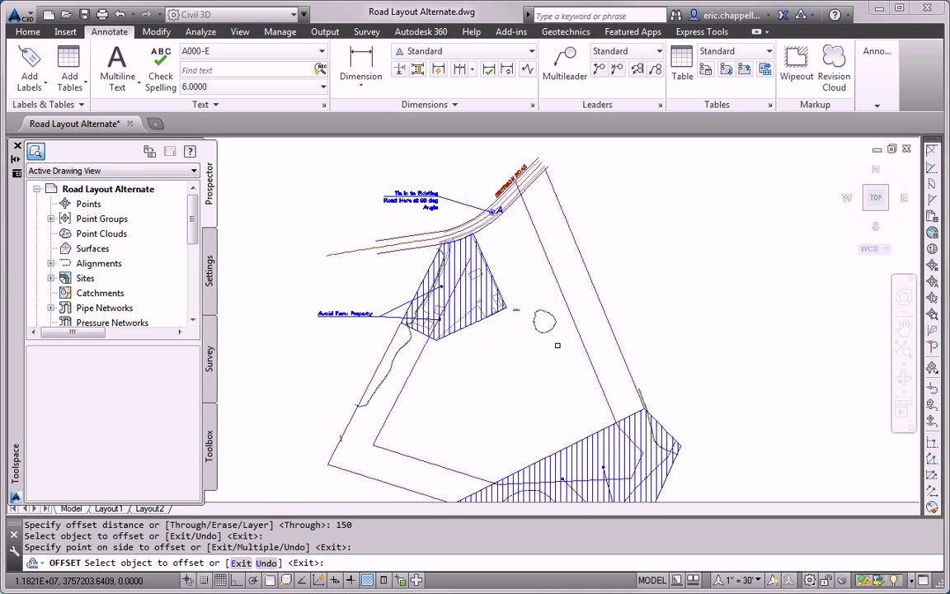
key("Escape")
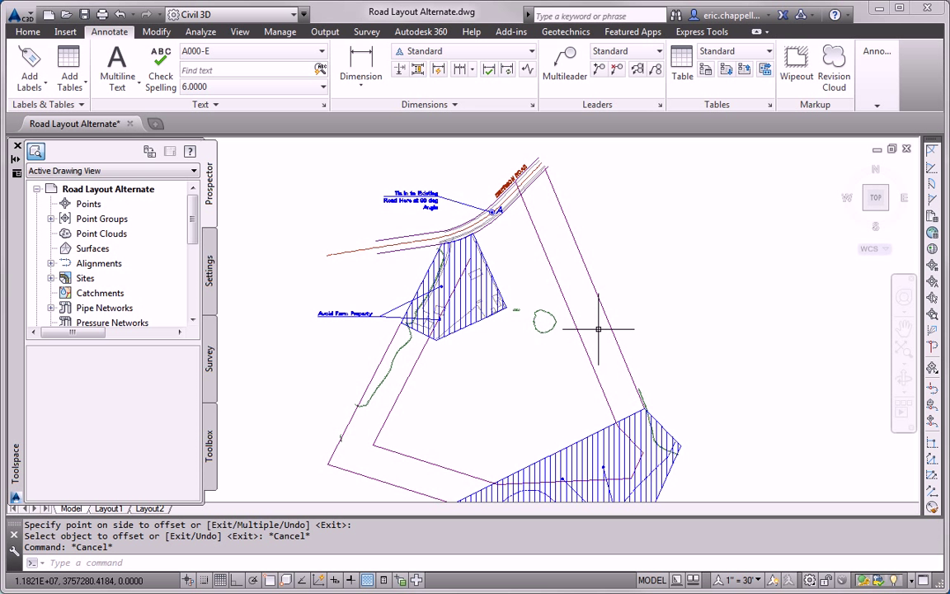
middle_click_drag(602, 325, 628, 268)
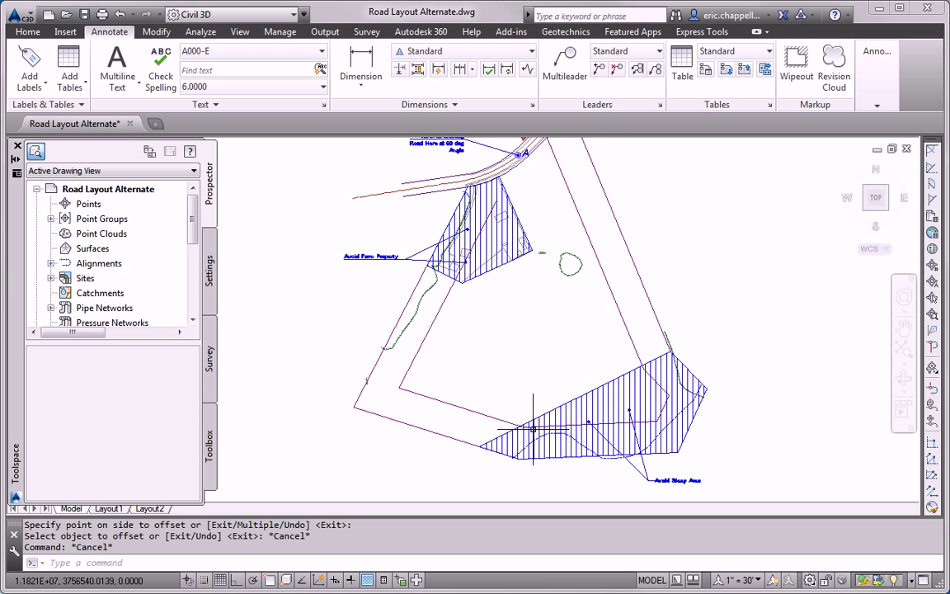
Offset the Avoid Steep Area hatch boundary 150 ft outward.
type("o")
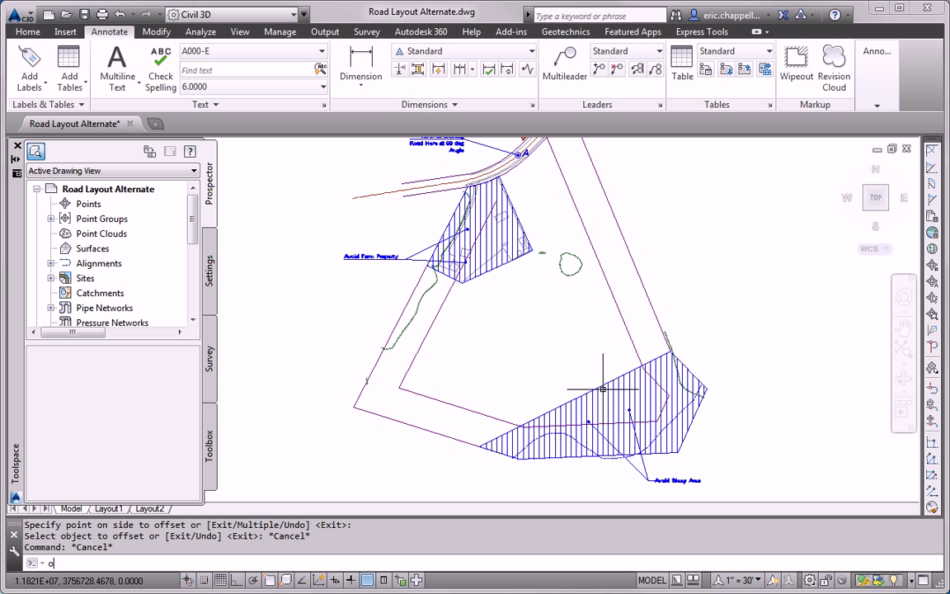
type("ffset")
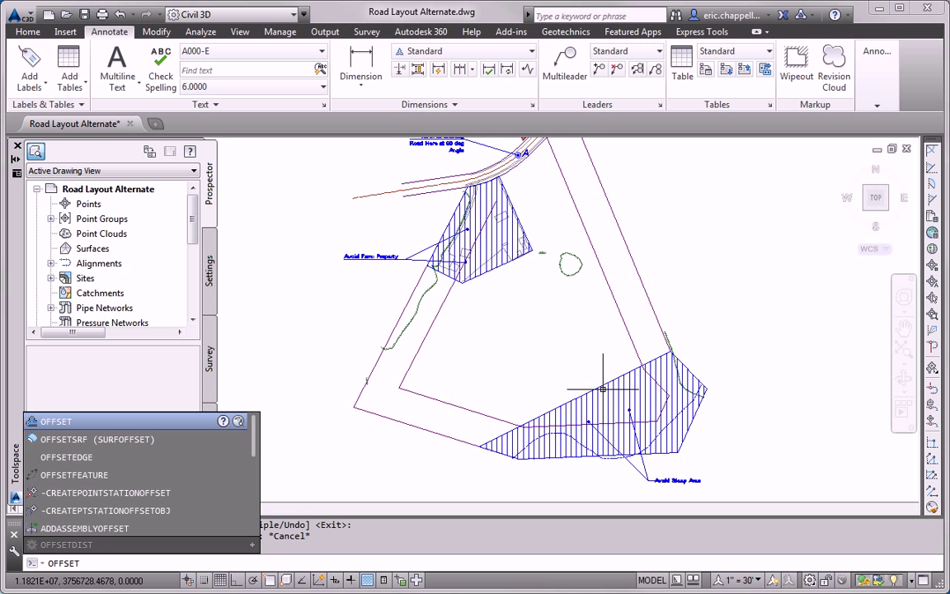
key("Return")
key("Return")
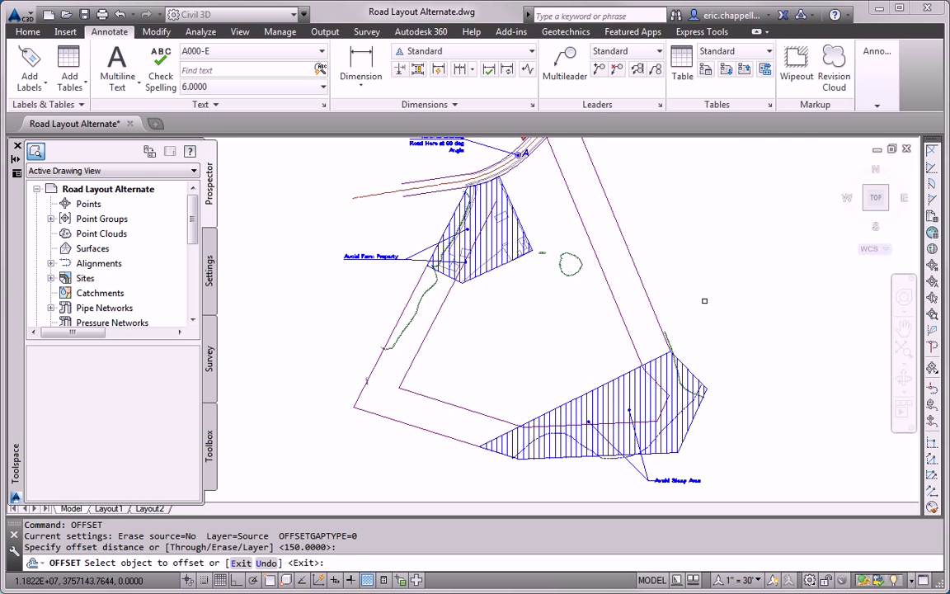
left_click(602, 384)
left_click(577, 346)
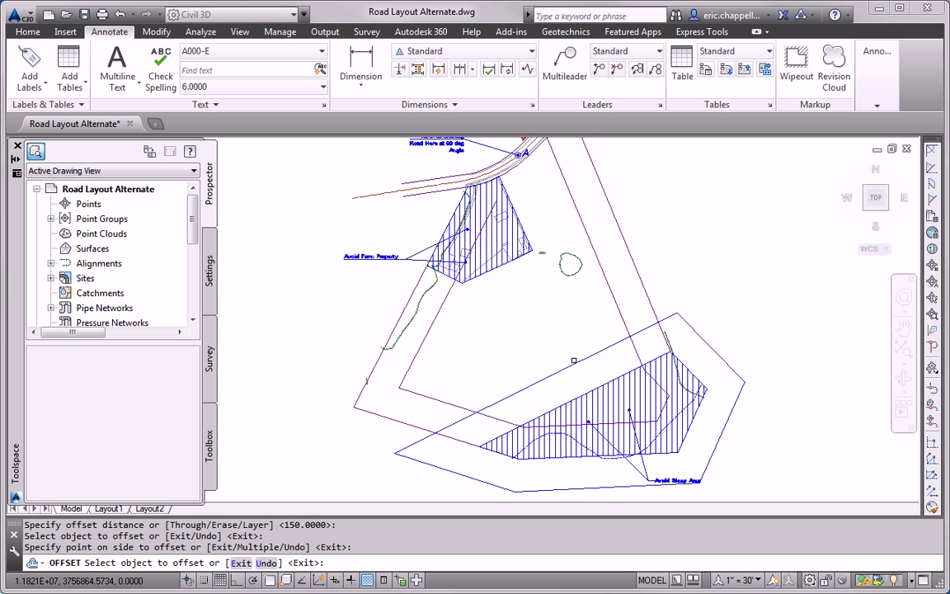
left_click(554, 347)
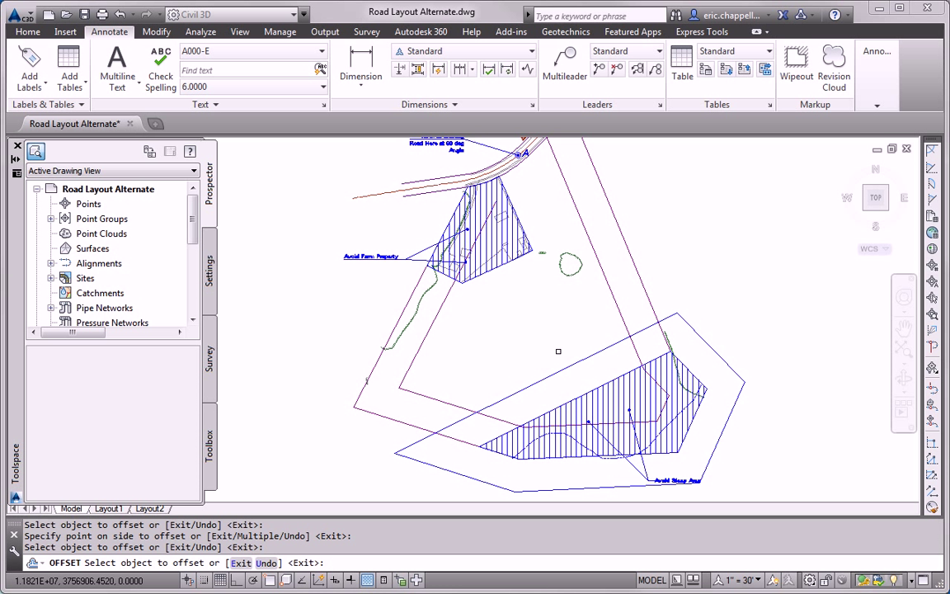
key("Escape")
key("Escape")
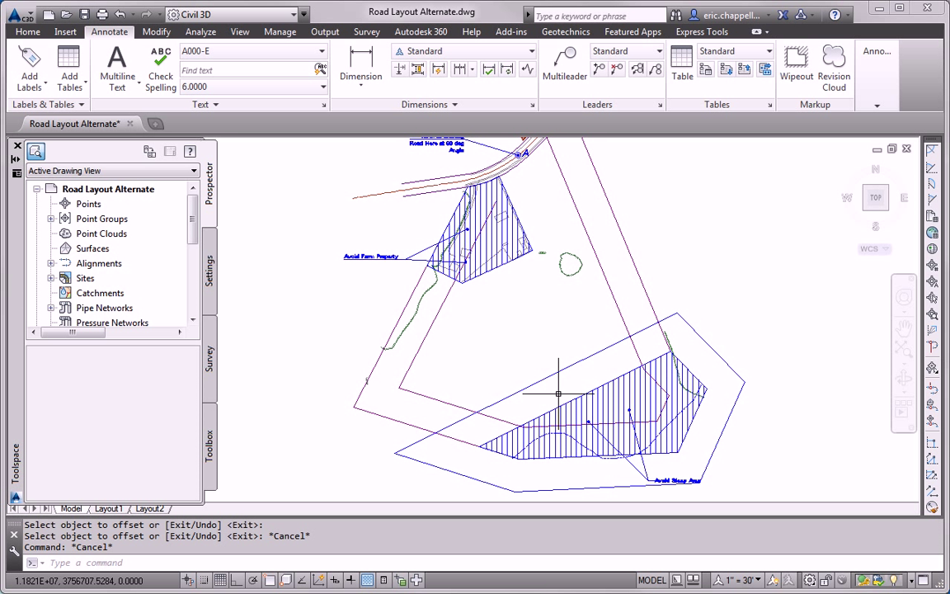
Create successive 150-ft offset rings outward, each from the newest ring around the steep area.
type("ogg")
key("BackSpace")
key("BackSpace")
type("ff")
key("Return")
key("Return")
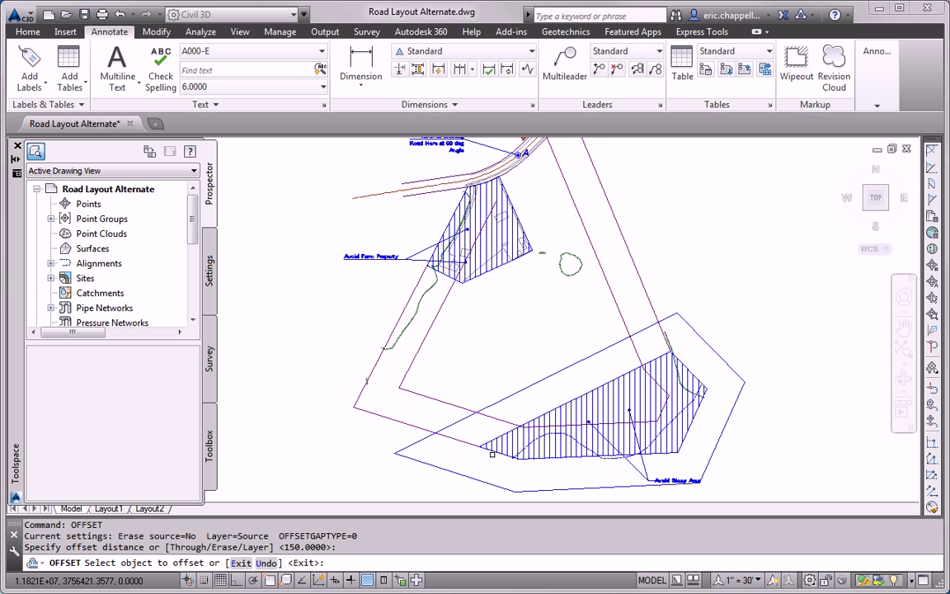
left_click(571, 364)
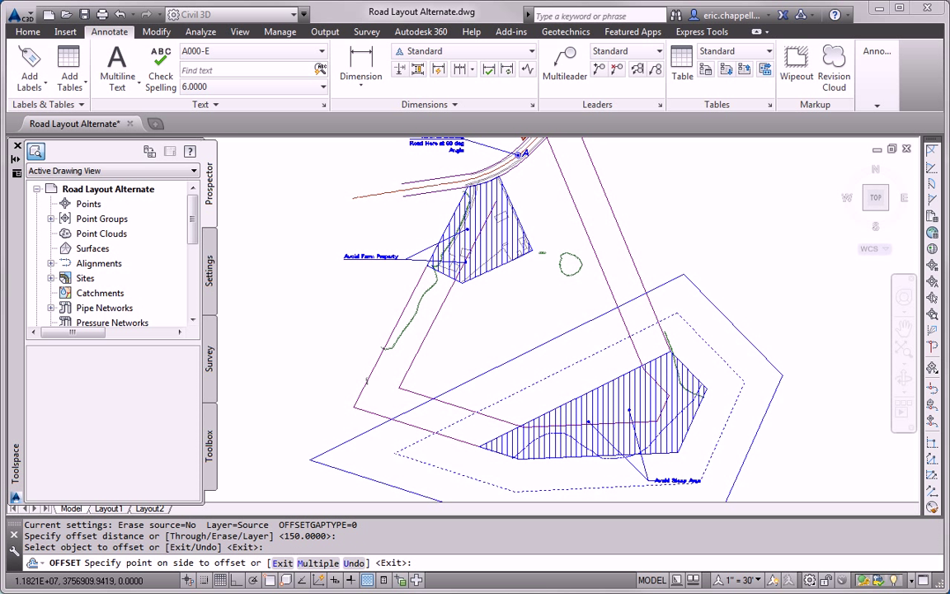
left_click(563, 360)
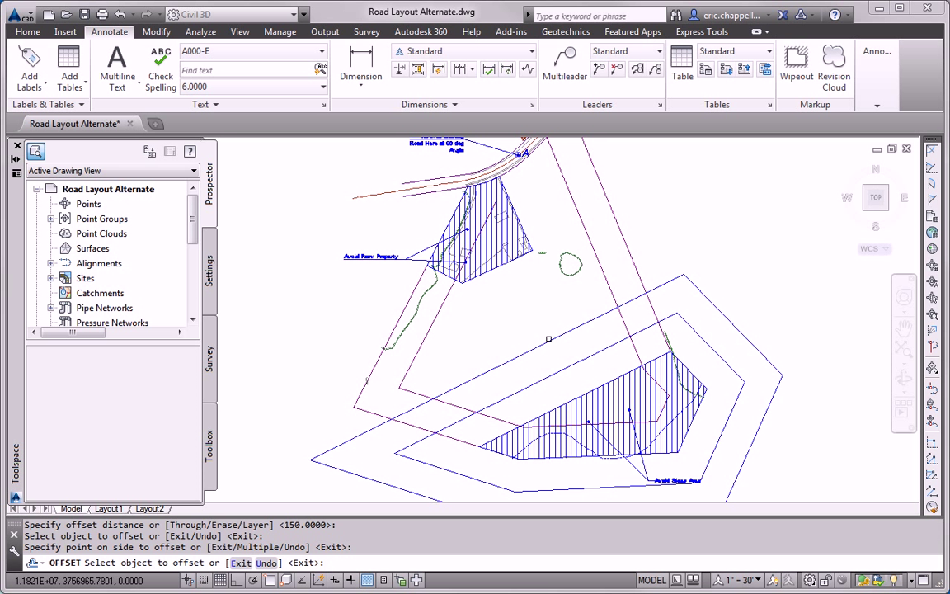
left_click(556, 338)
left_click(554, 330)
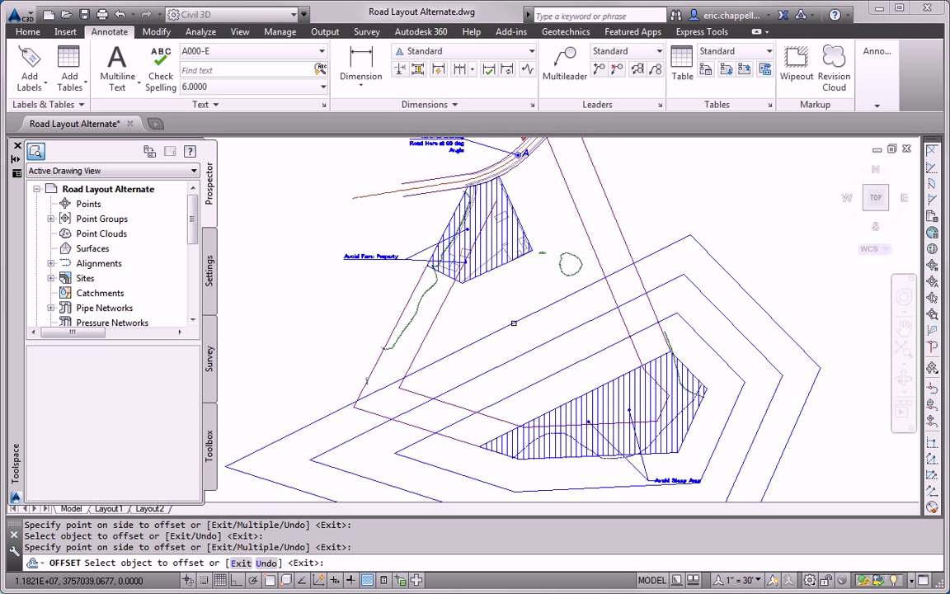
left_click(530, 295)
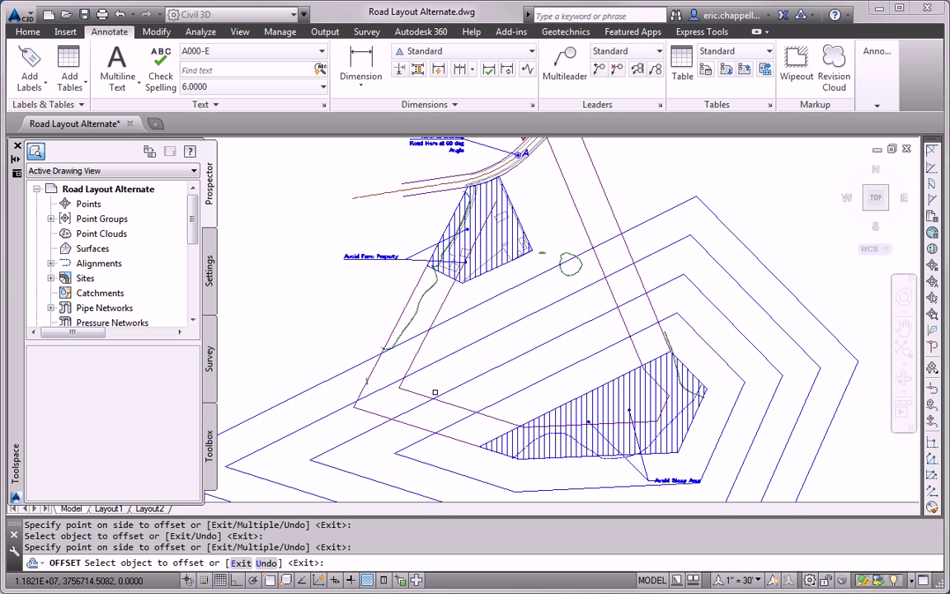
left_click(520, 314)
Trim the offset ring ends back to the inner lot-depth line.
key("Escape")
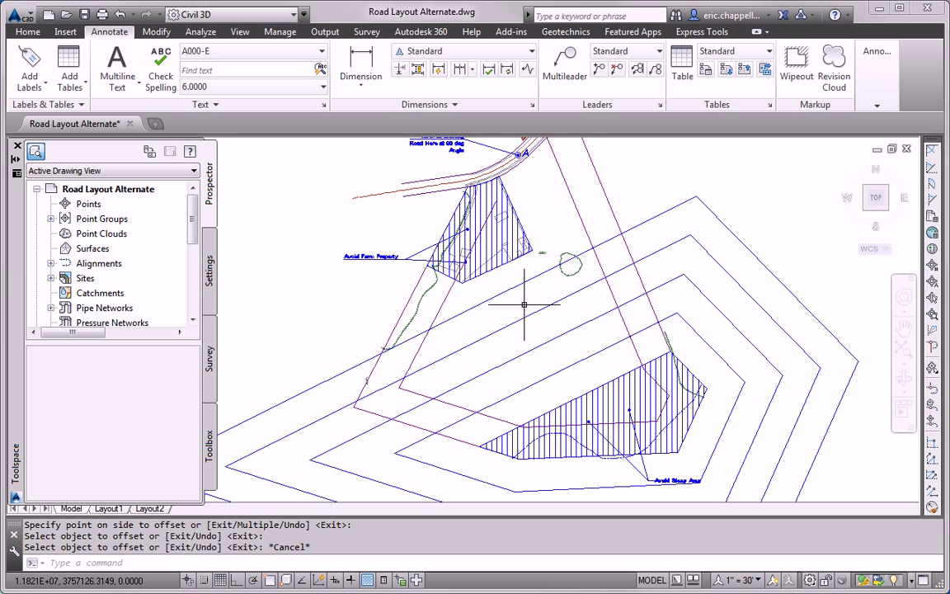
type("tr")
key("Return")
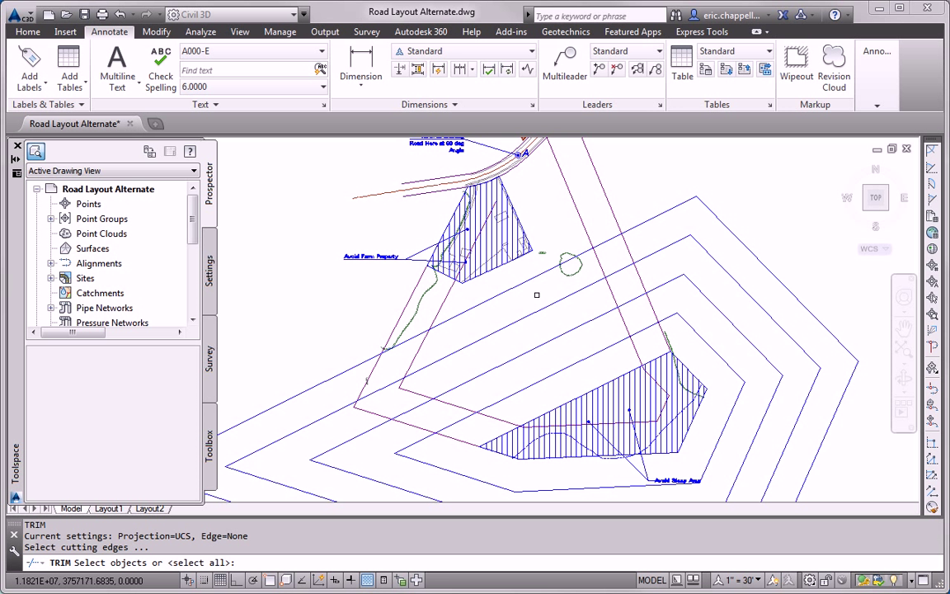
left_click(586, 234)
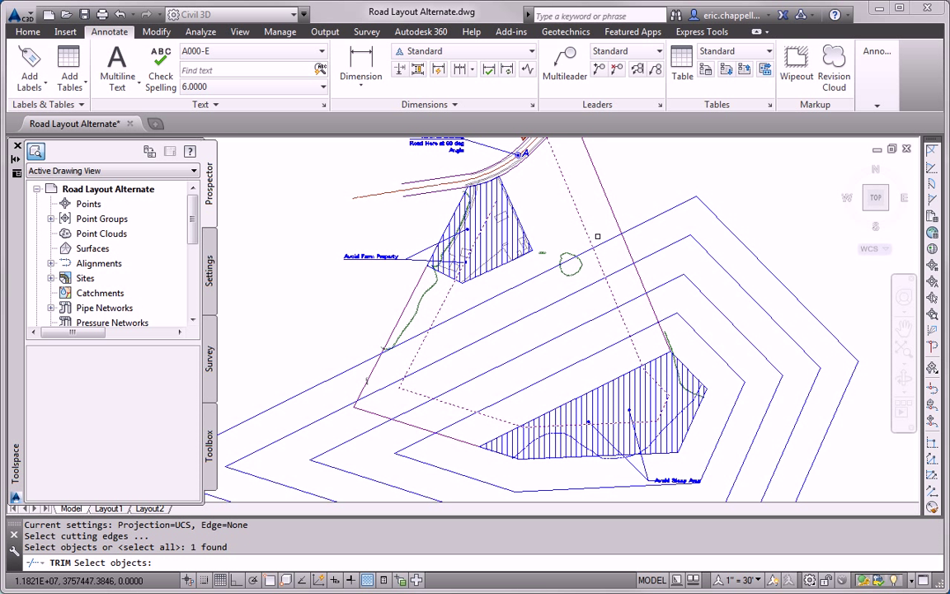
key("Return")
left_click(605, 247)
left_click(630, 302)
left_click(640, 332)
left_click(620, 269)
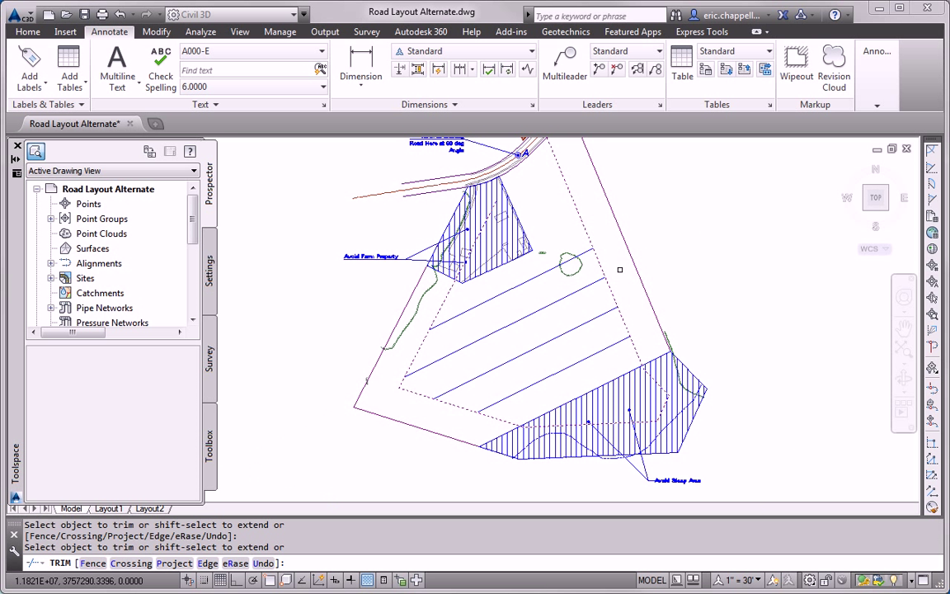
key("Return")
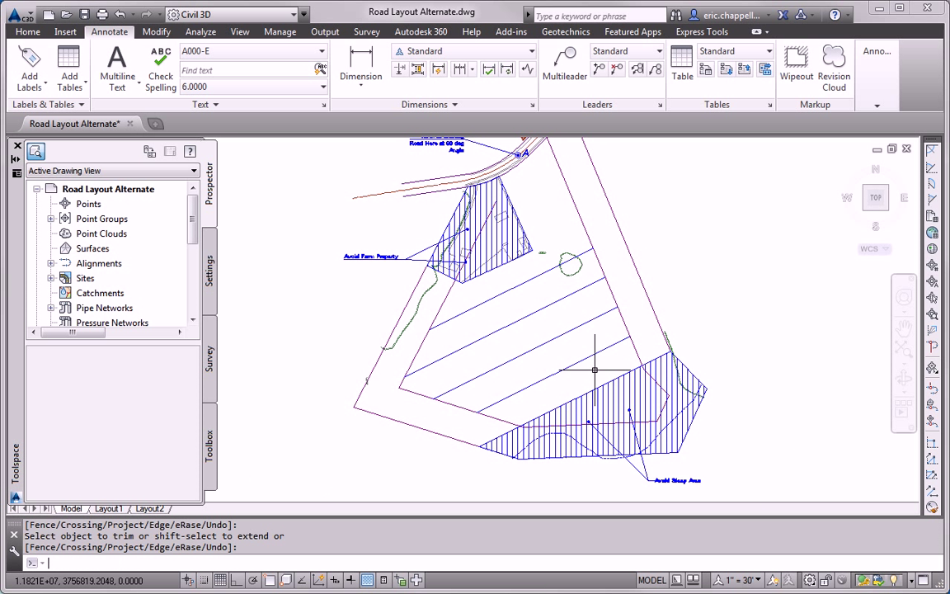
Trim the line segments past the diagonal line and near the lower boundary.
type("tr")
key("Return")
left_click(614, 344)
key("Return")
left_click(546, 372)
key("Return")
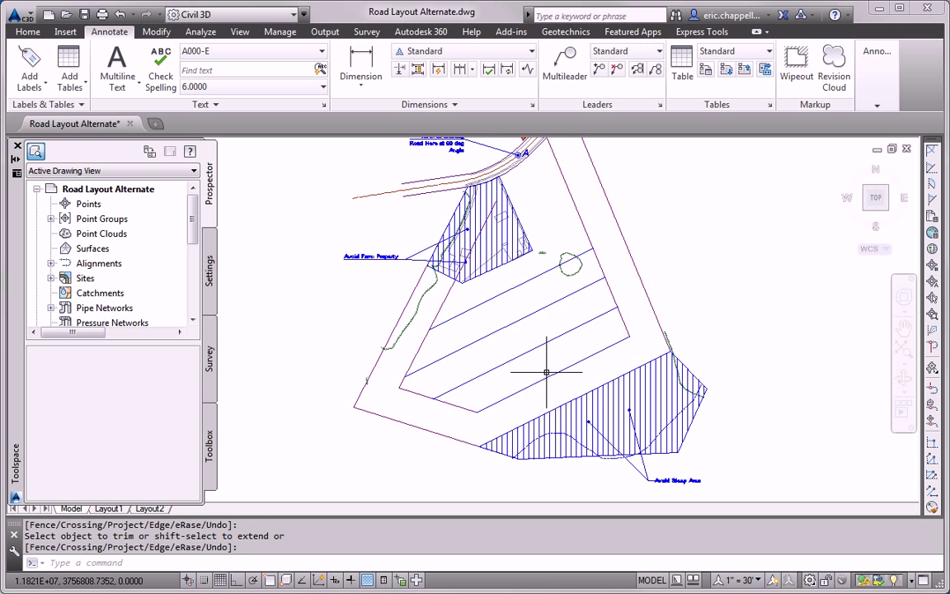
left_click(472, 413)
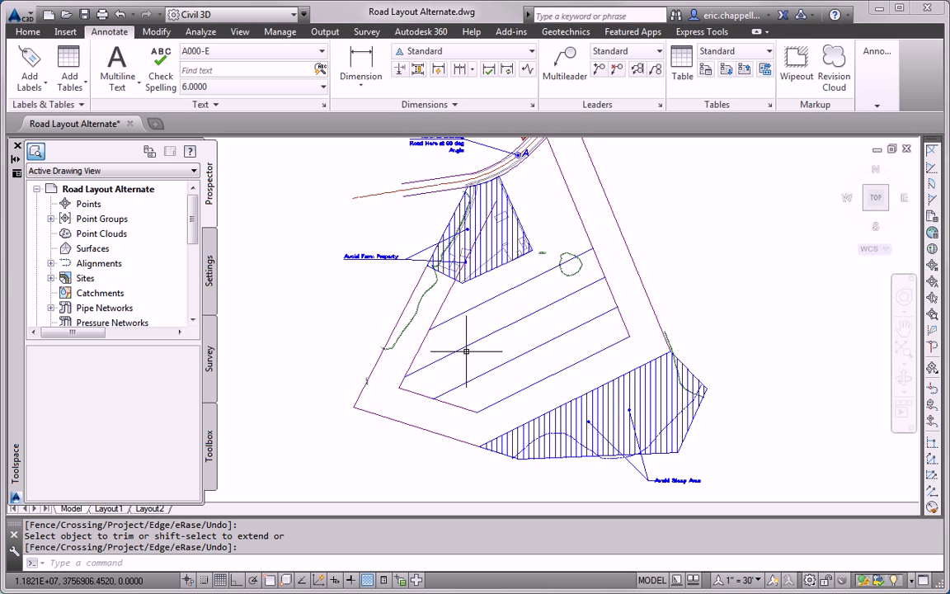
key("Return")
Delete two leftover offset lines and the C-ROAD-ALGN-TEMP temporary road polyline.
left_click(505, 362)
key("Delete")
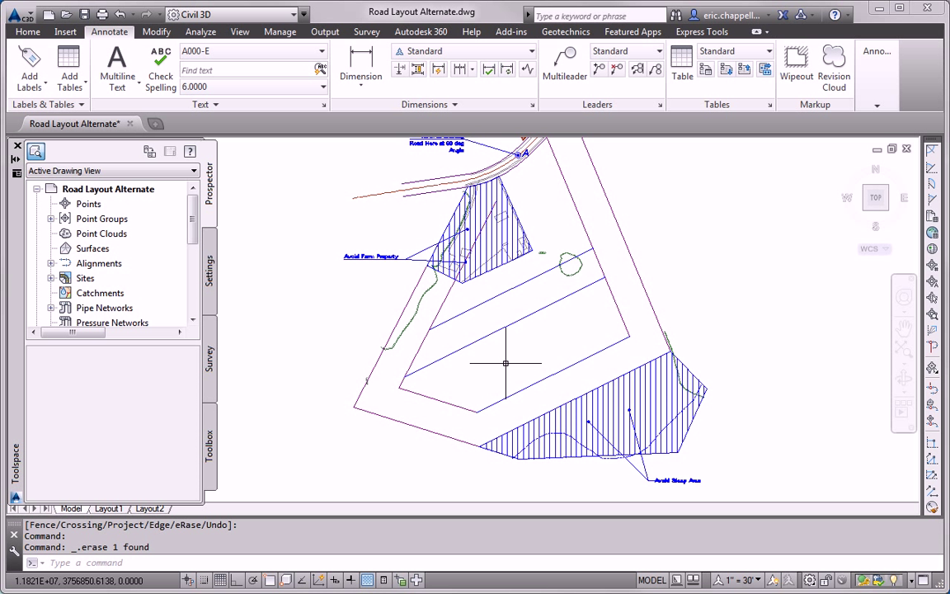
left_click(492, 298)
key("Delete")
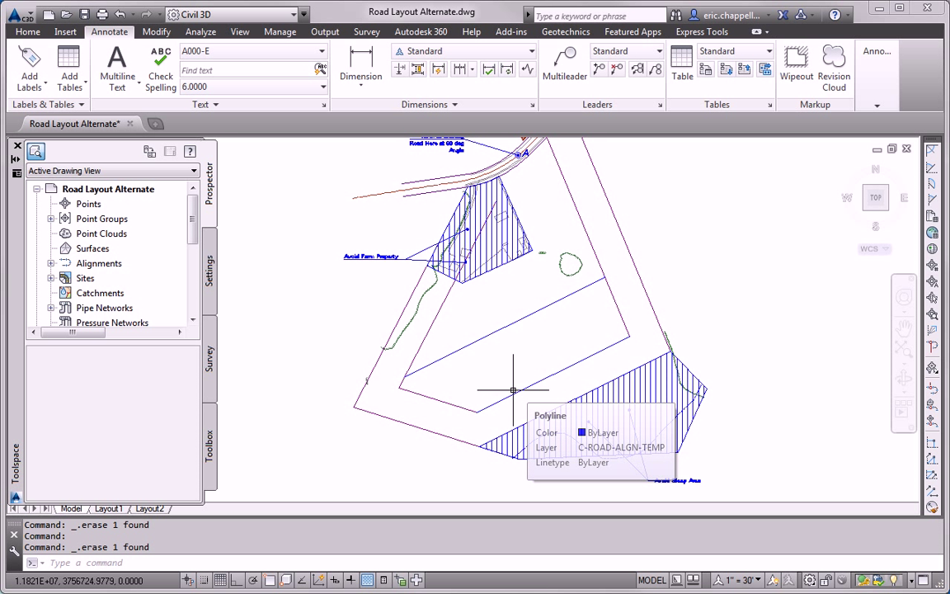
left_click(427, 329)
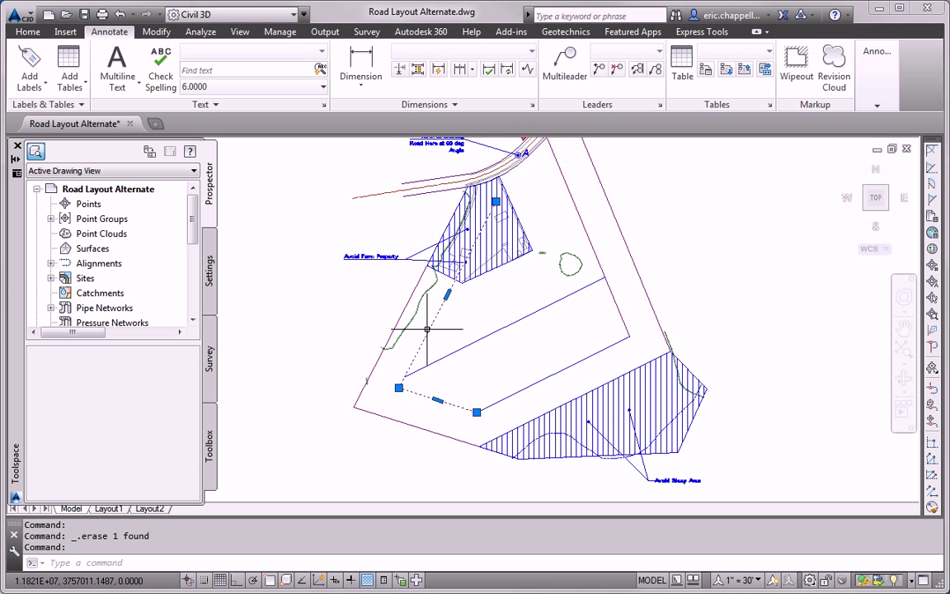
key("Delete")
Pan and zoom in on Emerson Road tie-in point A and its 'Tie in to Existing Road' note.
middle_click_drag(435, 319, 419, 383)
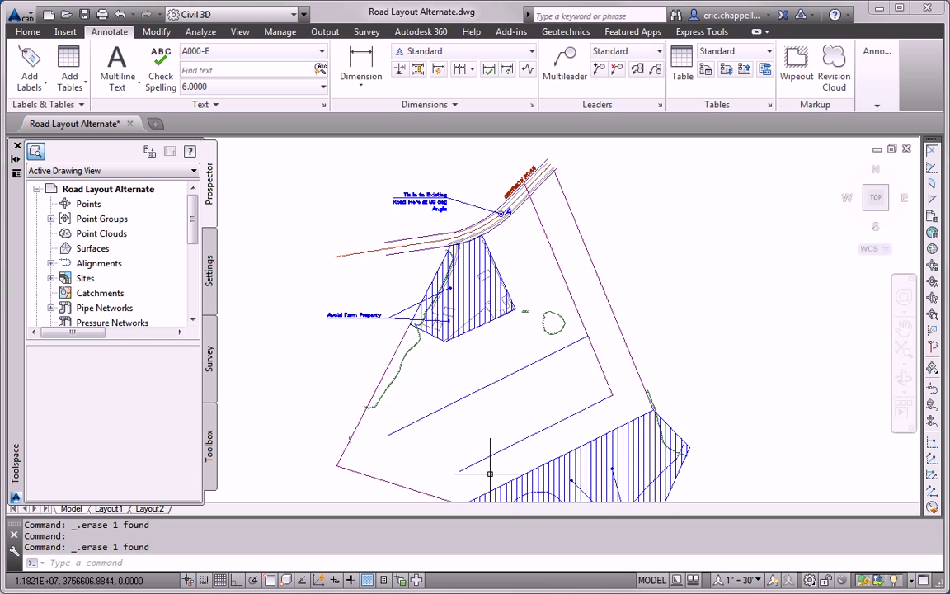
scroll(464, 183, "up", 4)
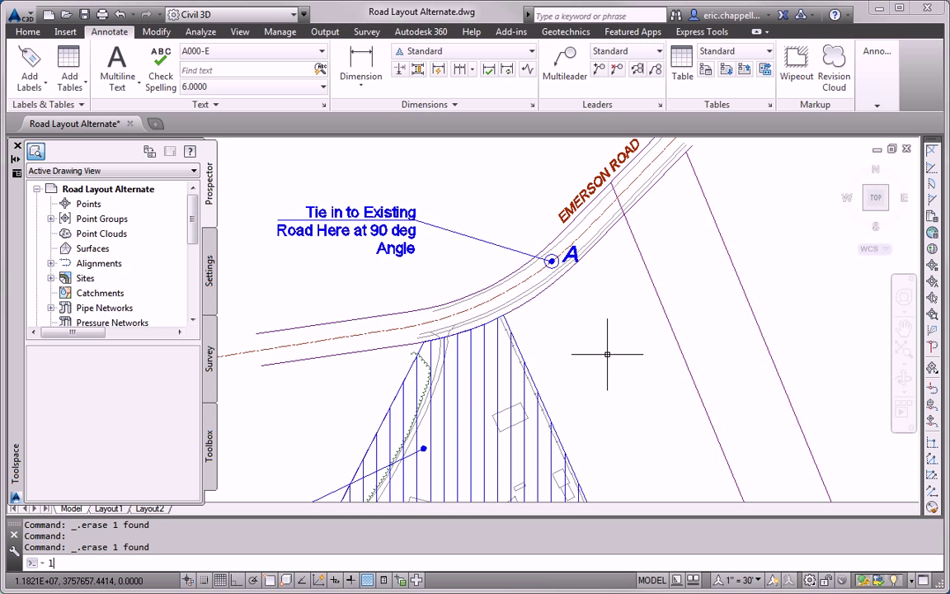
Draw a line from point A's circle centre to the next circle centre using Center snaps.
key("Return")
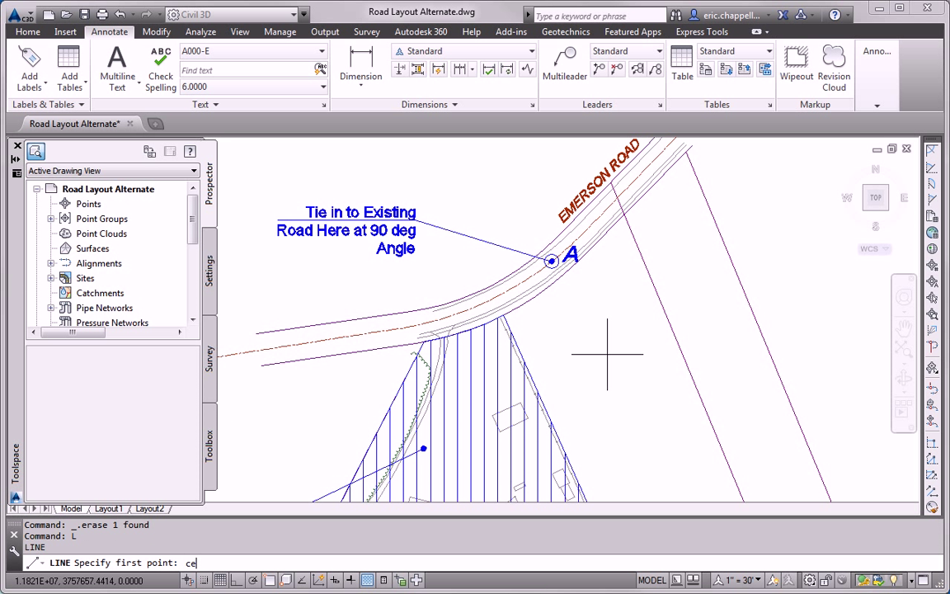
key("Return")
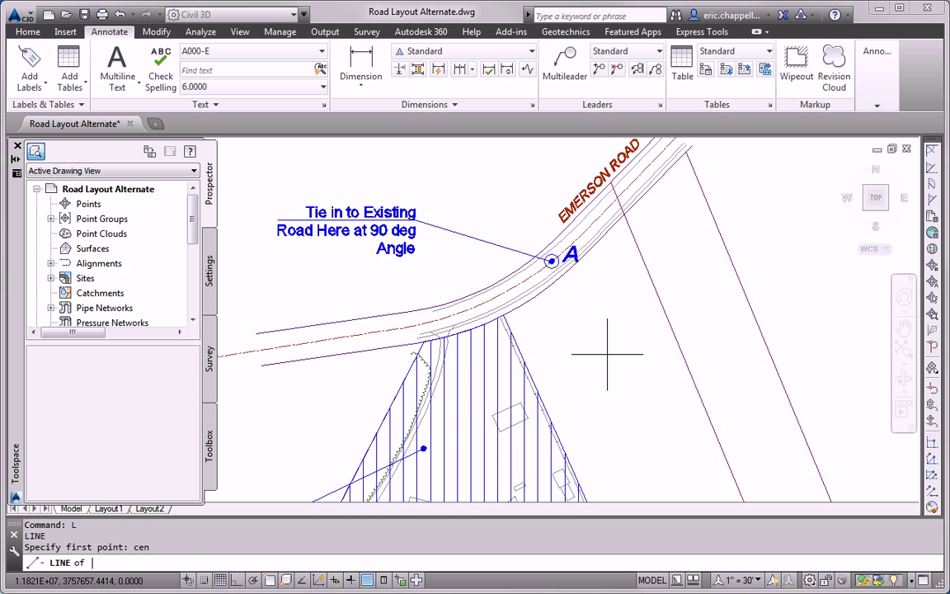
left_click(559, 262)
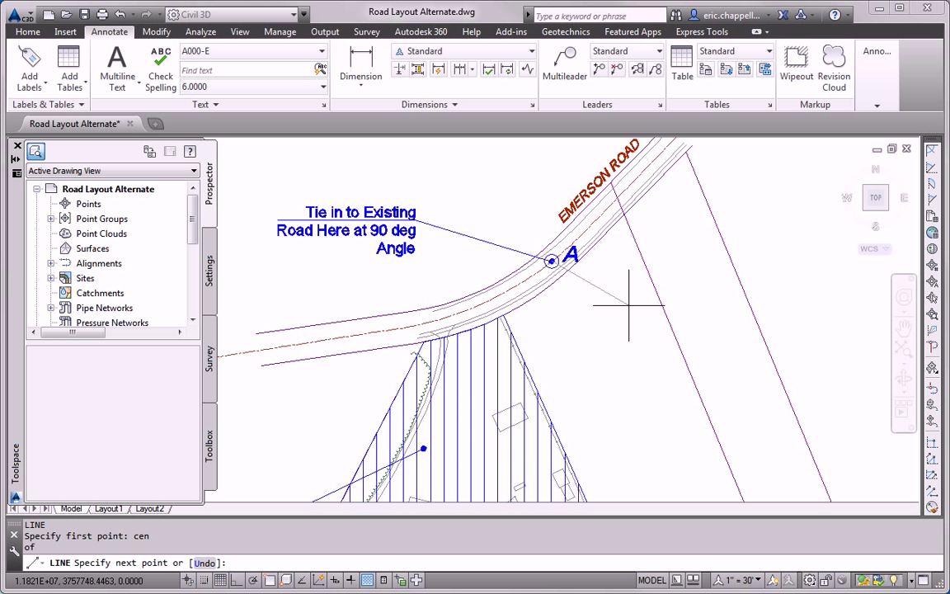
key("Escape")
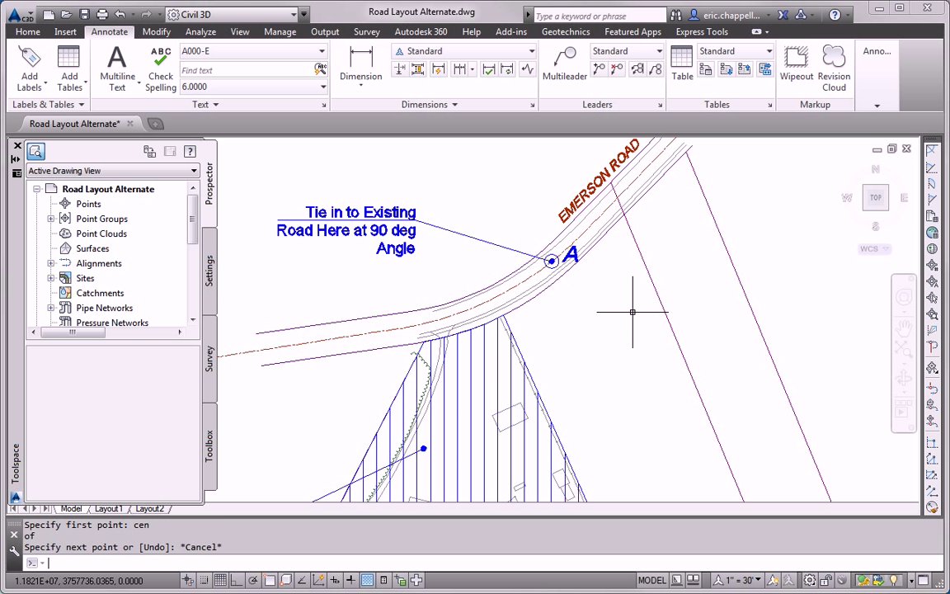
type("L")
key("Return")
type("cify first point: c")
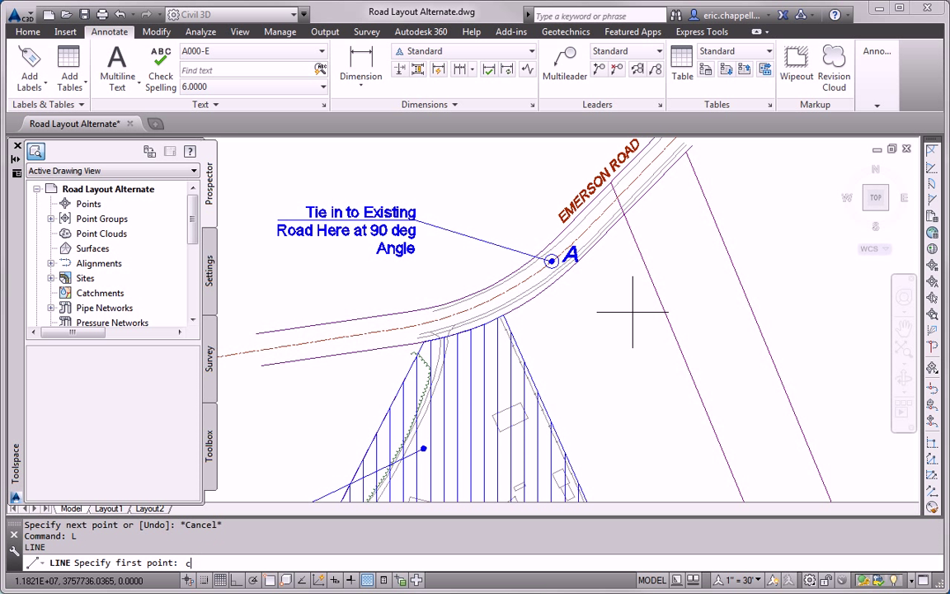
type("en")
key("Return")
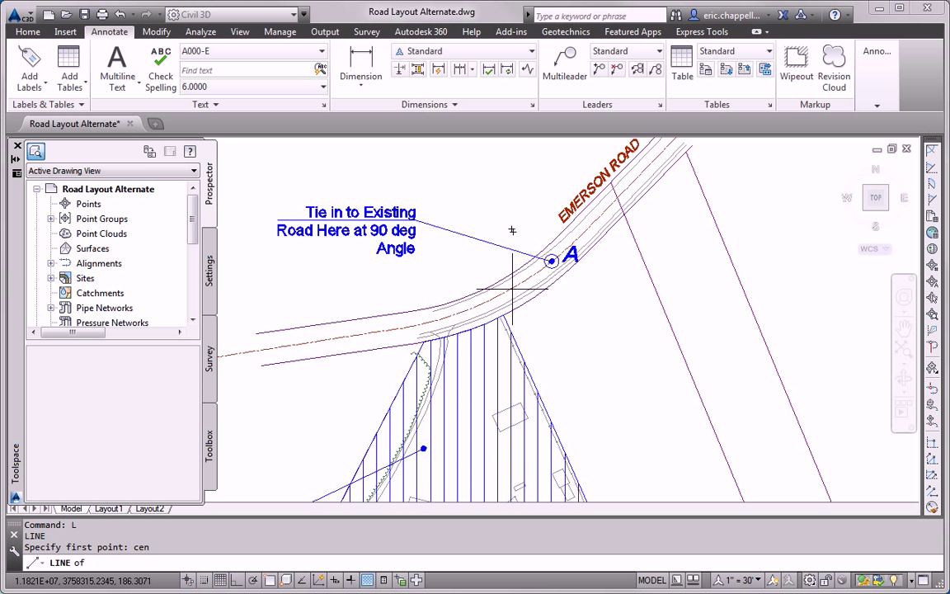
left_click(540, 285)
right_click(587, 298, "shift")
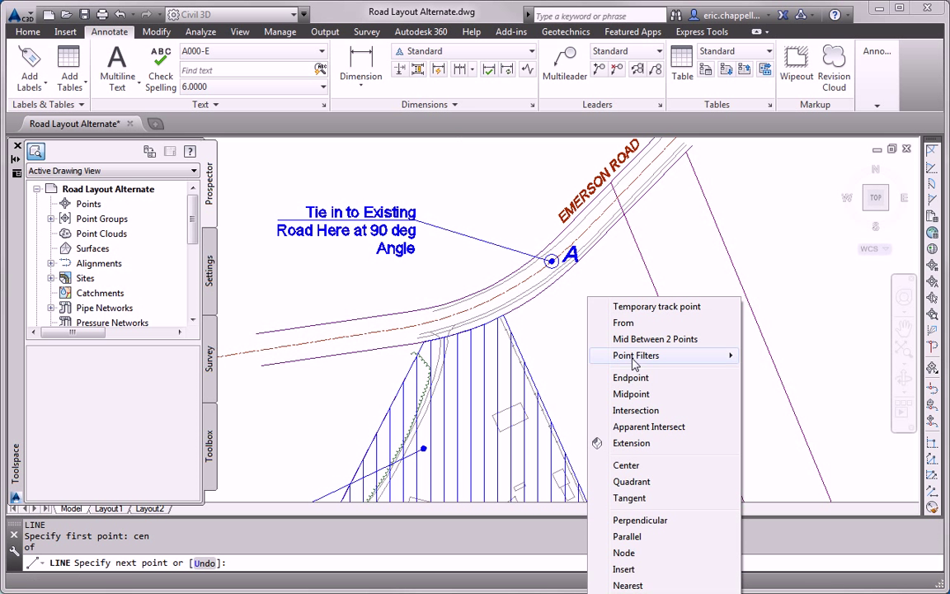
left_click(627, 465)
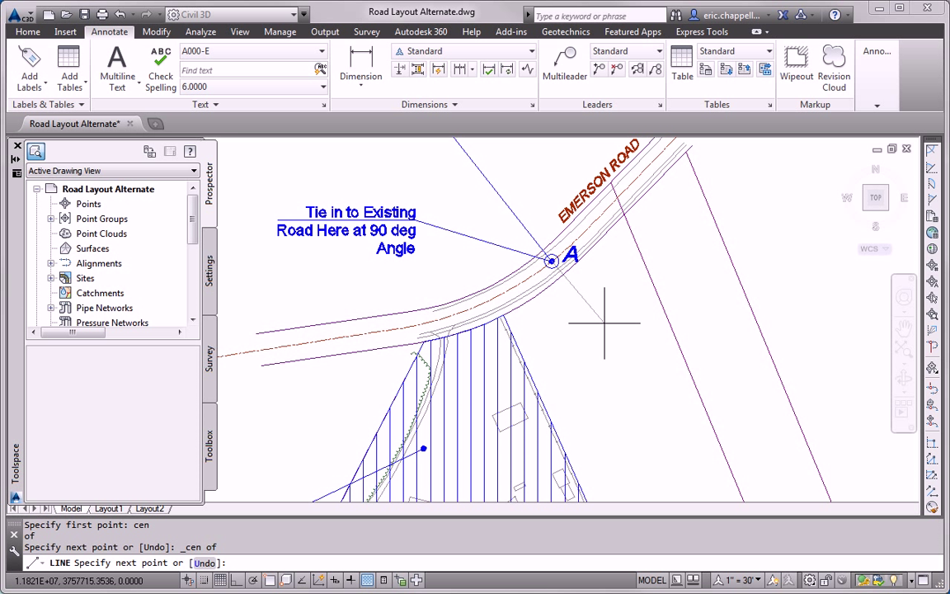
key("Escape")
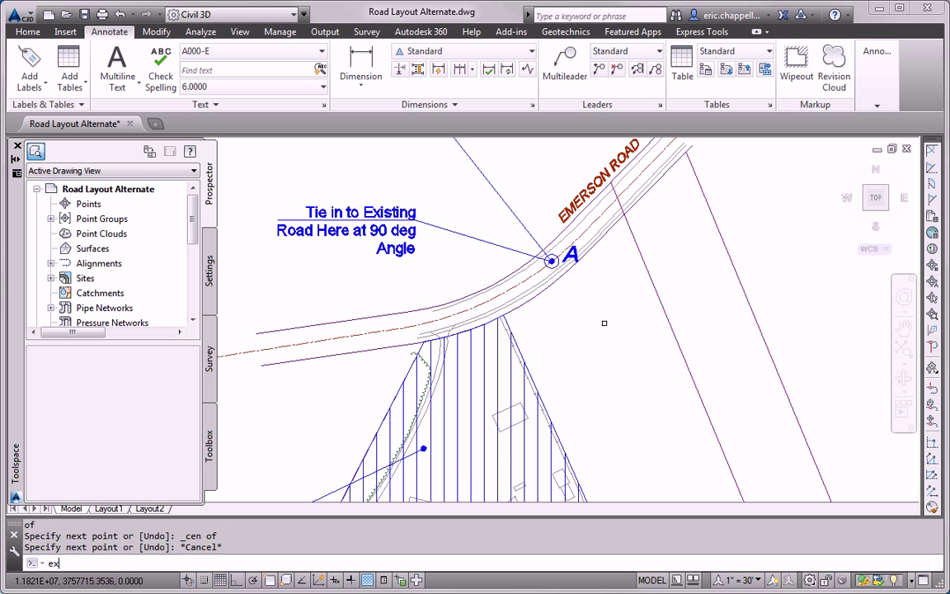
Extend the new line to the boundary line with EXTEND.
type("ex")
key("Return")
left_click(657, 296)
key("Return")
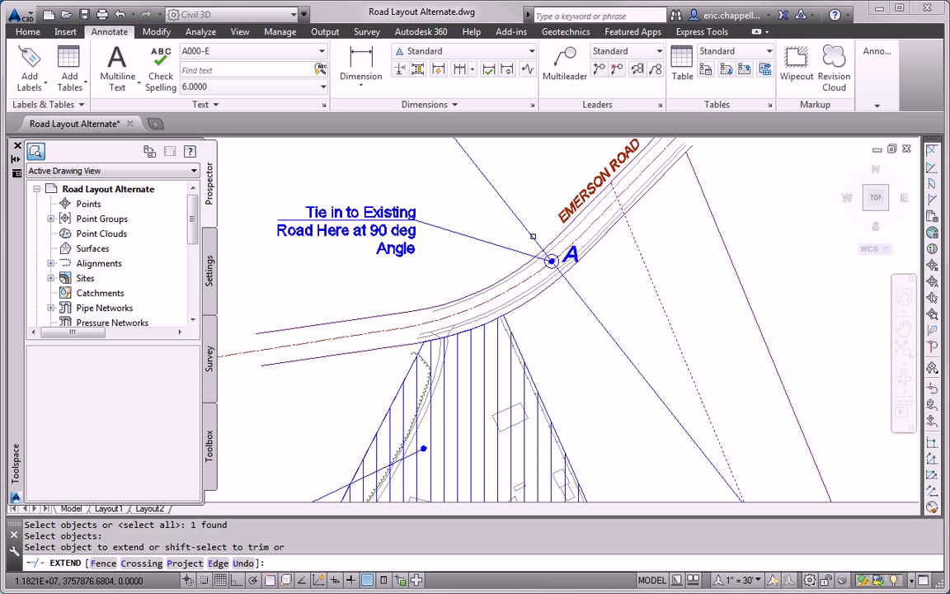
left_click(537, 242)
key("Escape")
scroll(556, 317, "down", 3)
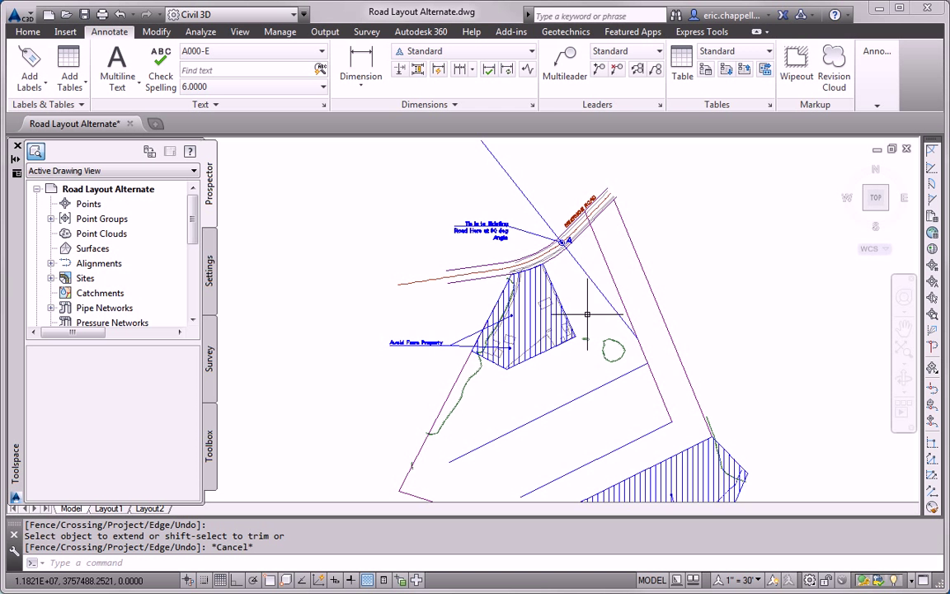
Draw a short connecting line across the diagonal guide lines.
scroll(571, 256, "up", 4)
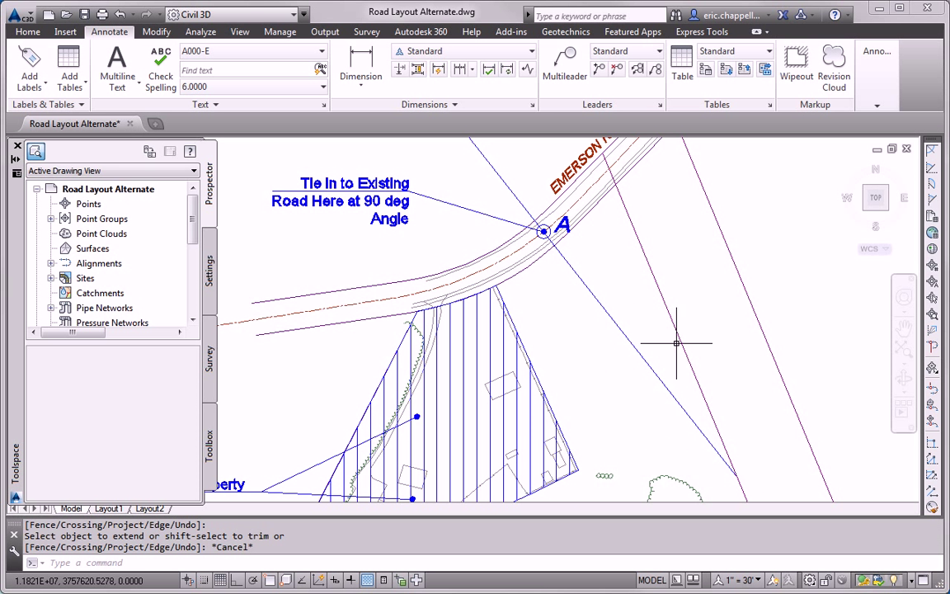
middle_click_drag(663, 328, 545, 265)
type("L")
key("Return")
left_click(472, 262)
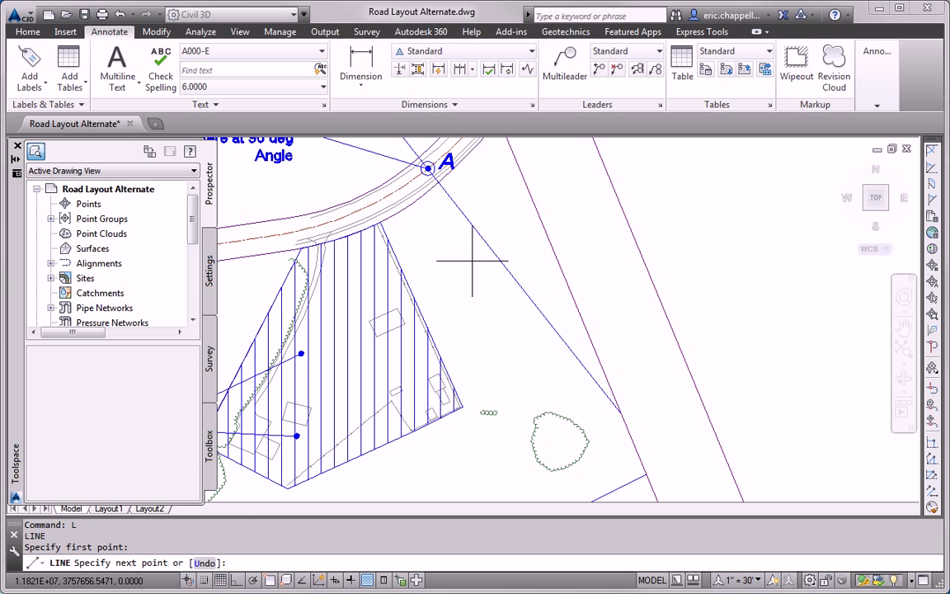
left_click(619, 308)
key("Escape")
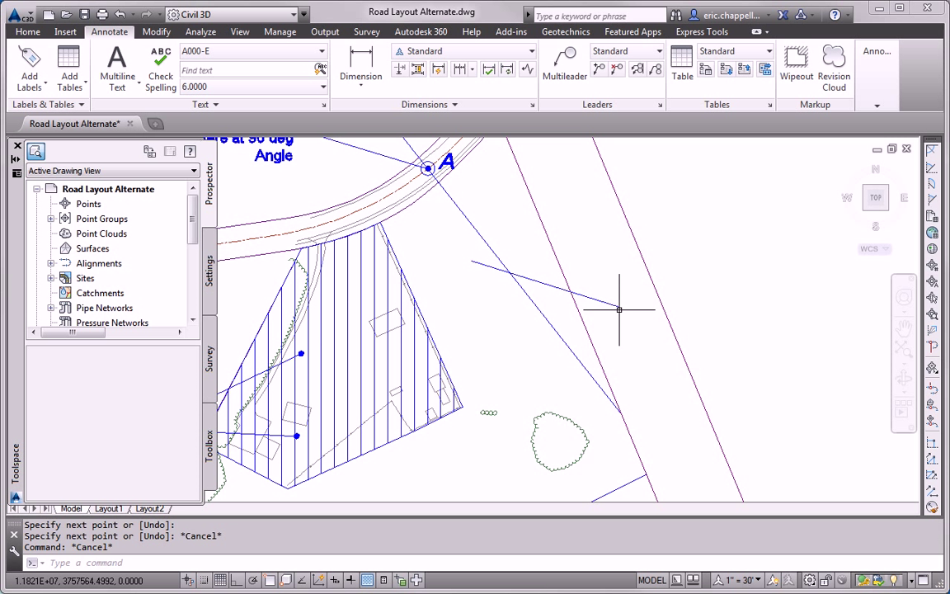
Trim the short line's left end back to the diagonal line.
type("tr")
key("Return")
left_click(496, 260)
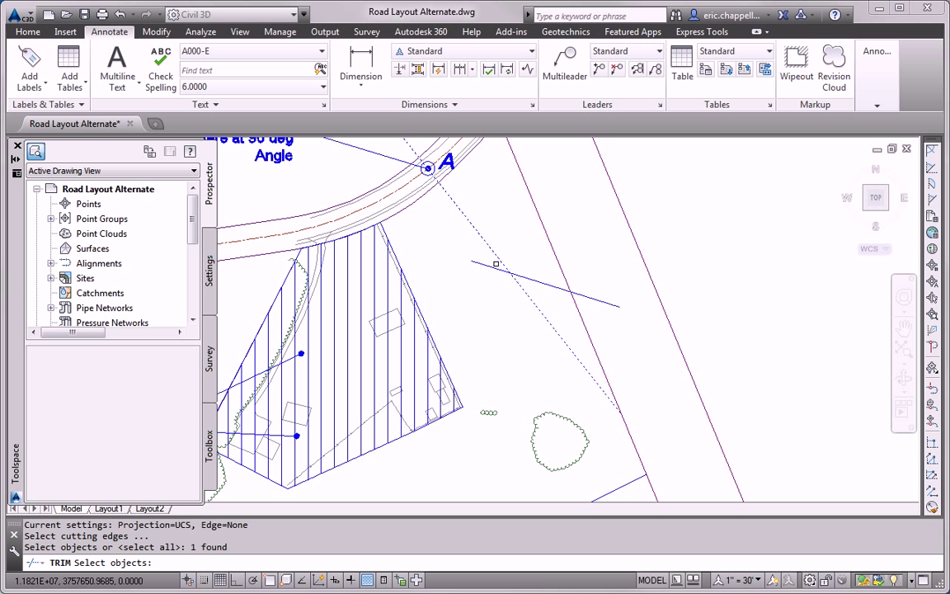
key("Return")
left_click(467, 256)
left_click(503, 262)
Trim the upper and lower diagonal segments at the short line so the path bends cleanly.
key("Return")
key("Return")
left_click(563, 290)
key("Return")
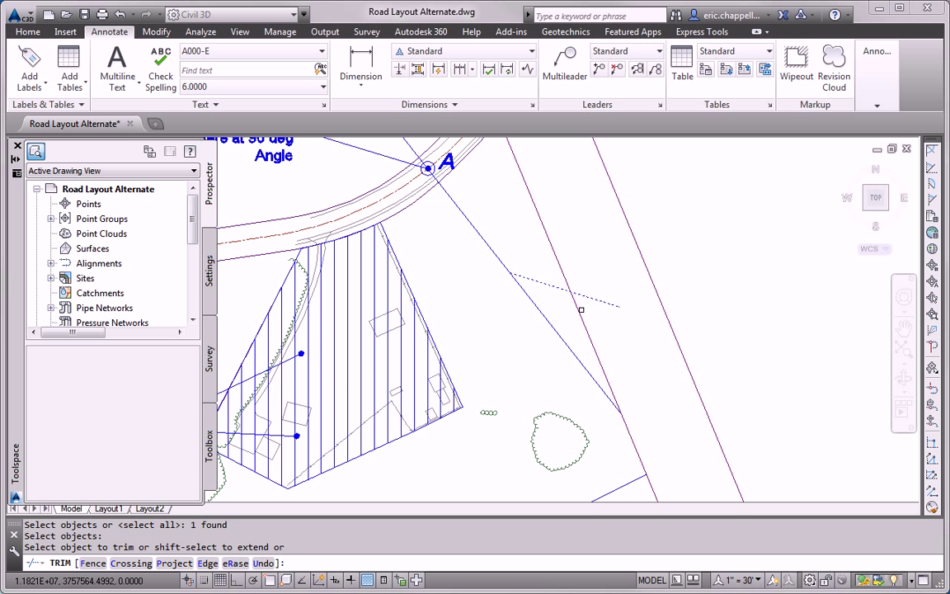
left_click(540, 221)
key("Return")
key("Return")
left_click(577, 333)
left_click(515, 280)
key("Return")
left_click(547, 319)
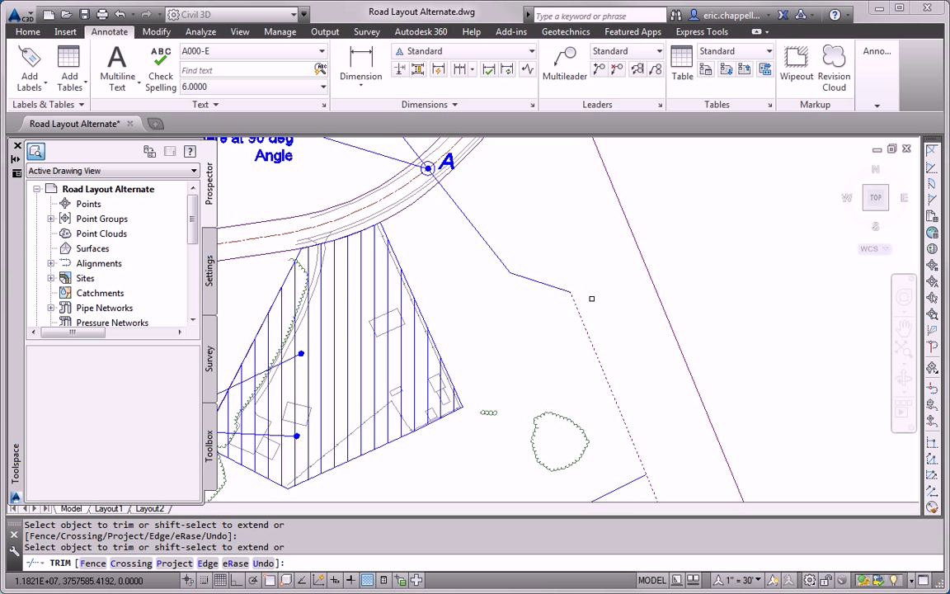
key("Escape")
scroll(602, 298, "down", 6)
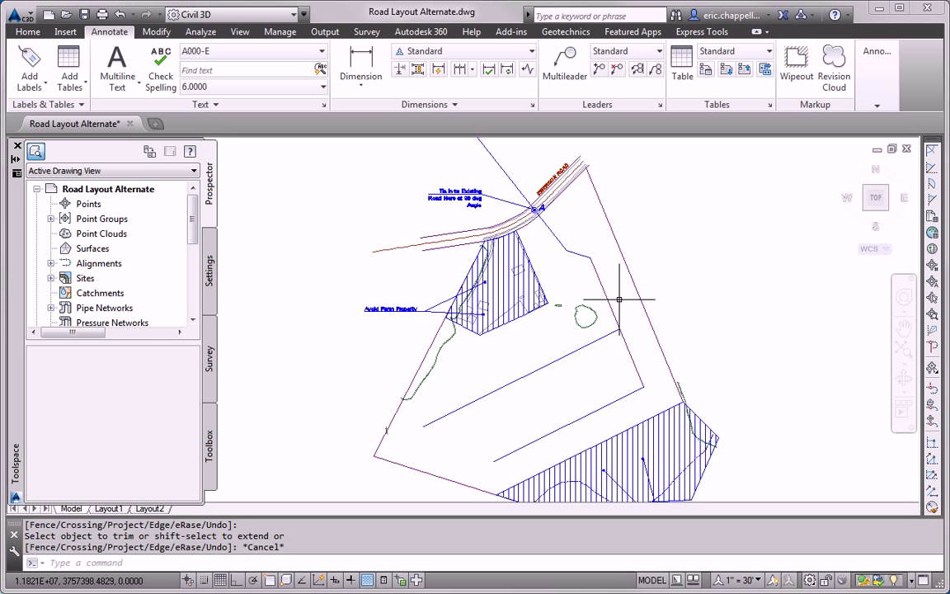
left_click(27, 31)
Create a new alignment from Alignment Creation Tools, renaming it to Jordan Court.
left_click(310, 51)
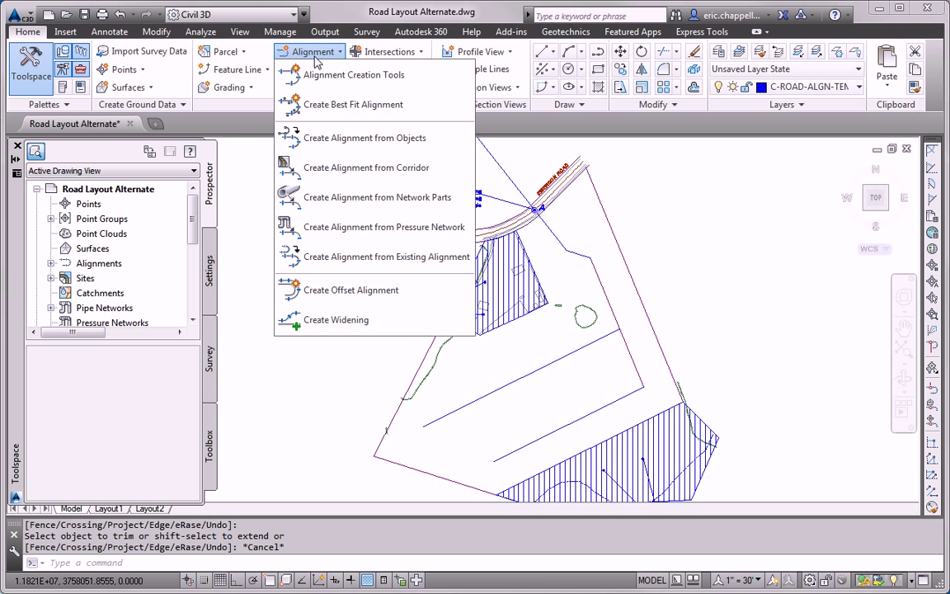
left_click(344, 76)
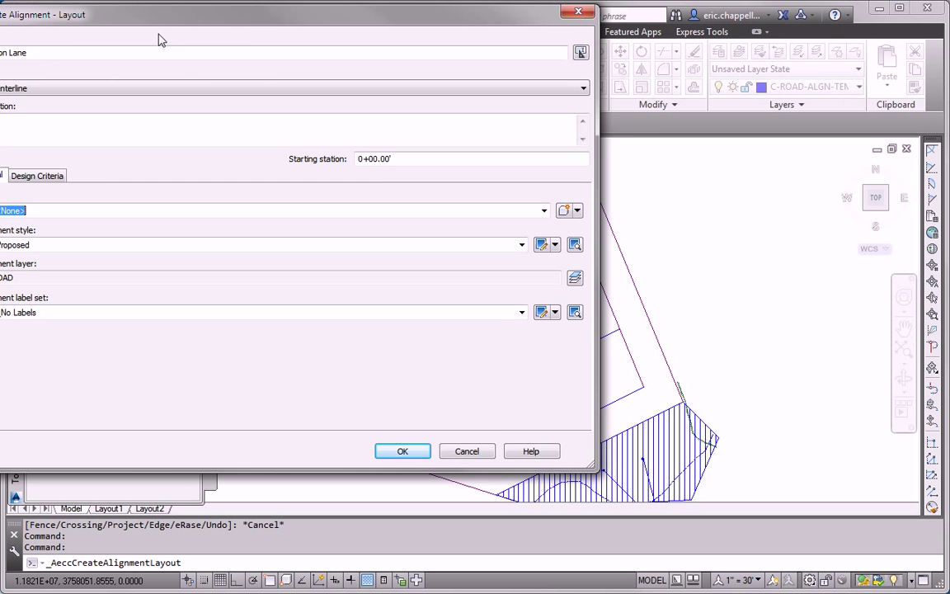
left_click_drag(151, 18, 266, 55)
left_click(208, 84)
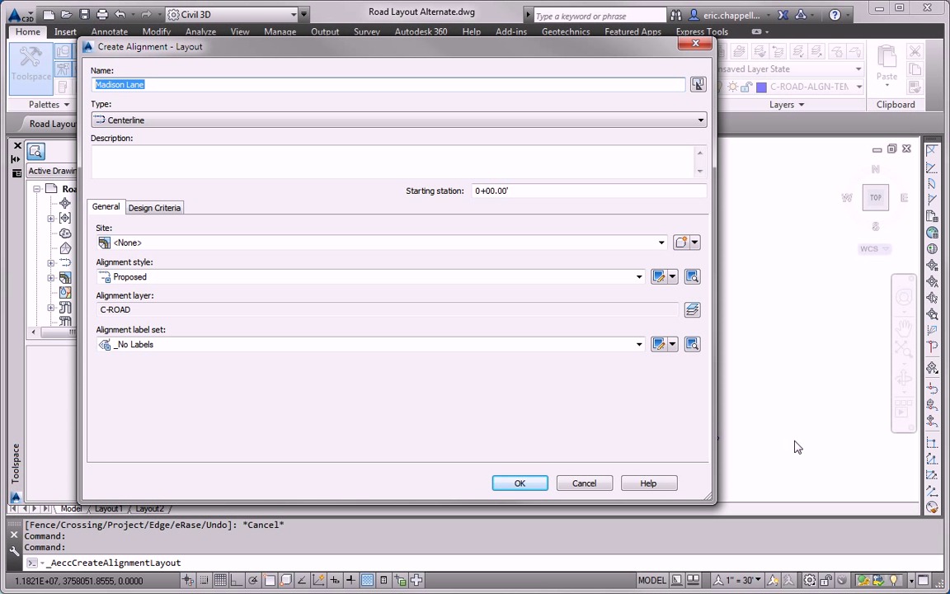
mouse_move(703, 497)
left_mouse_down()
mouse_move(382, 497)
mouse_move(372, 439)
mouse_move(357, 495)
left_mouse_up()
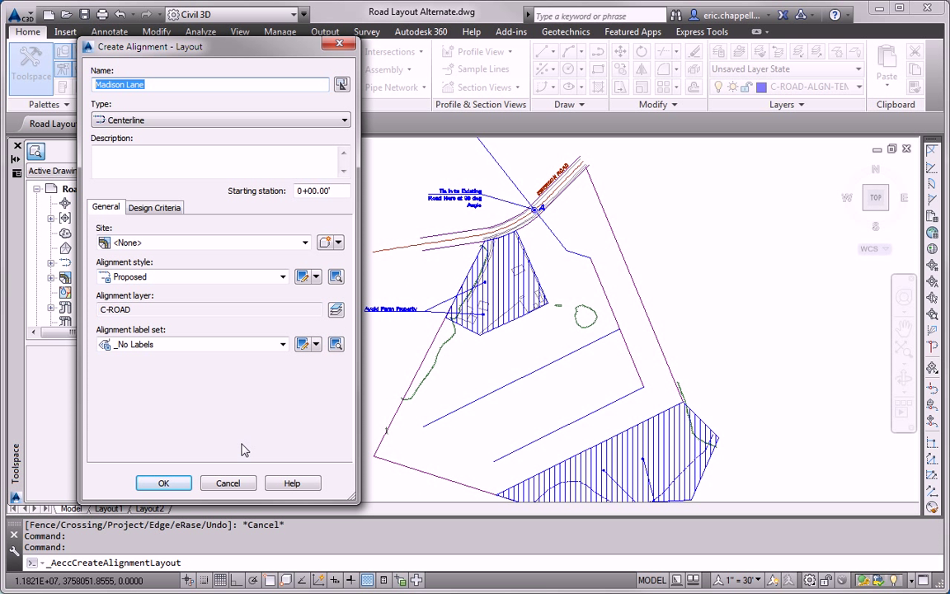
type("Jordan Court")
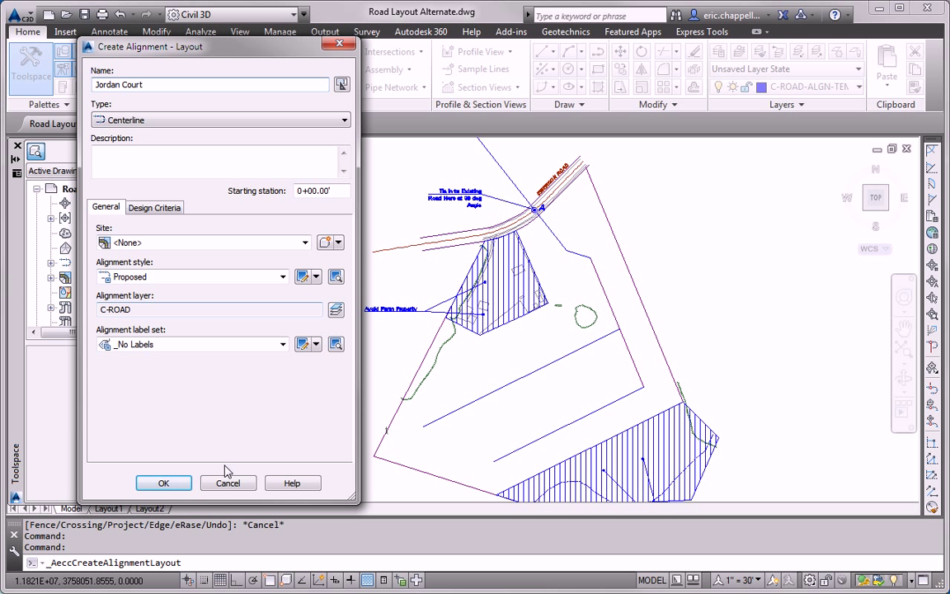
left_click(163, 482)
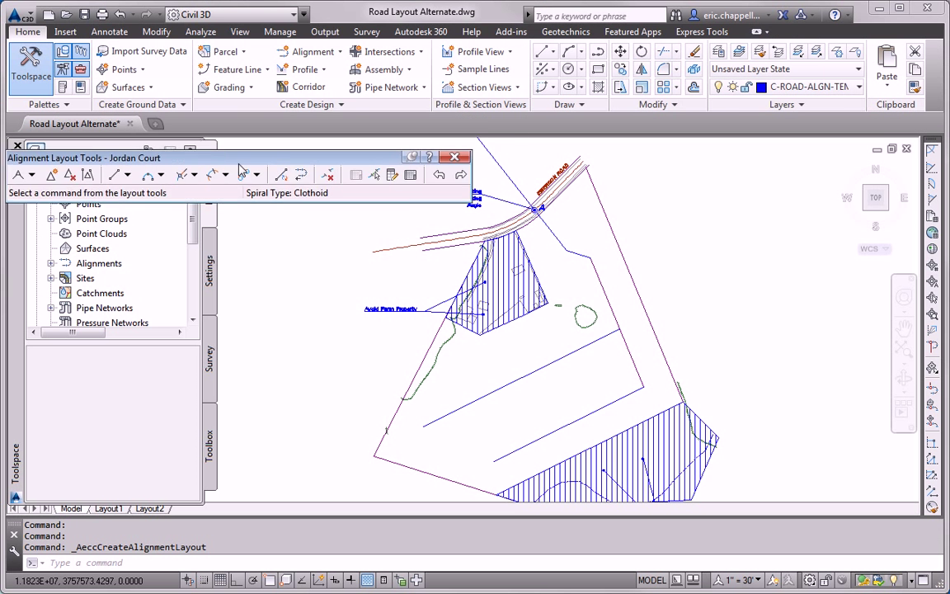
Choose Tangent-Tangent (With curves) and start Jordan Court at point A's circle centre.
left_click(55, 157)
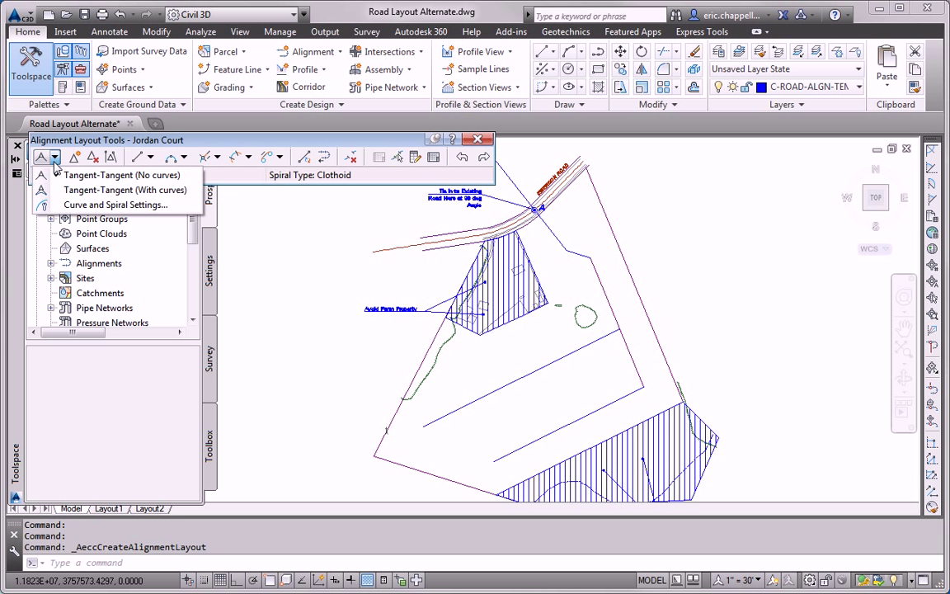
left_click(121, 190)
scroll(519, 210, "up", 4)
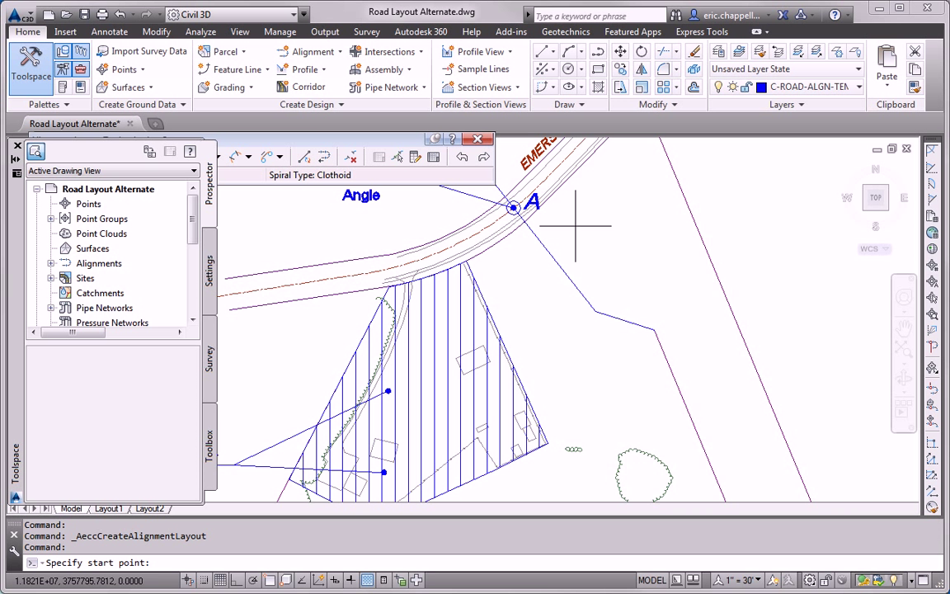
right_click(580, 230, "shift")
left_click(627, 396)
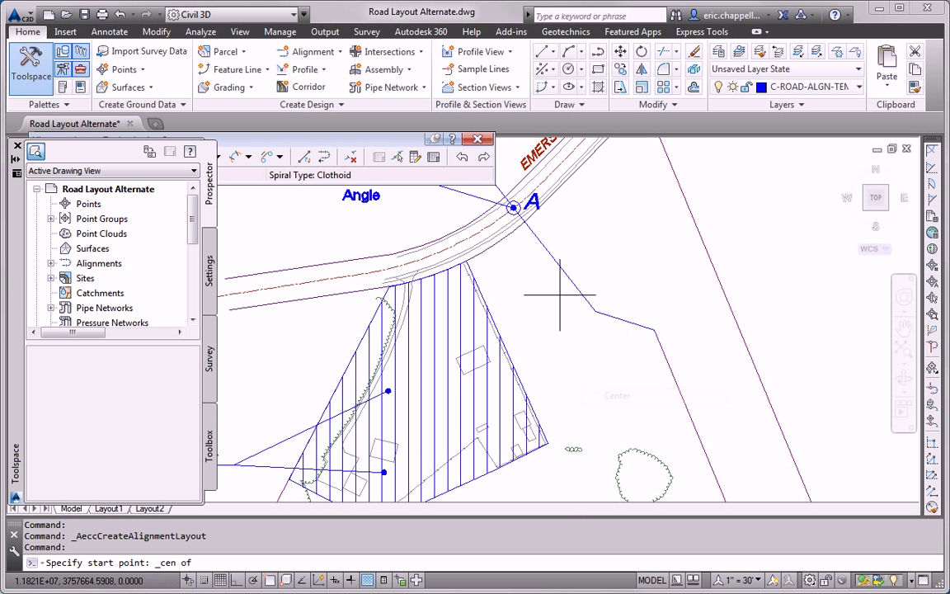
left_click(513, 207)
Continue the centerline through the sketched line endpoints and finish the layout.
right_click(618, 295, "shift")
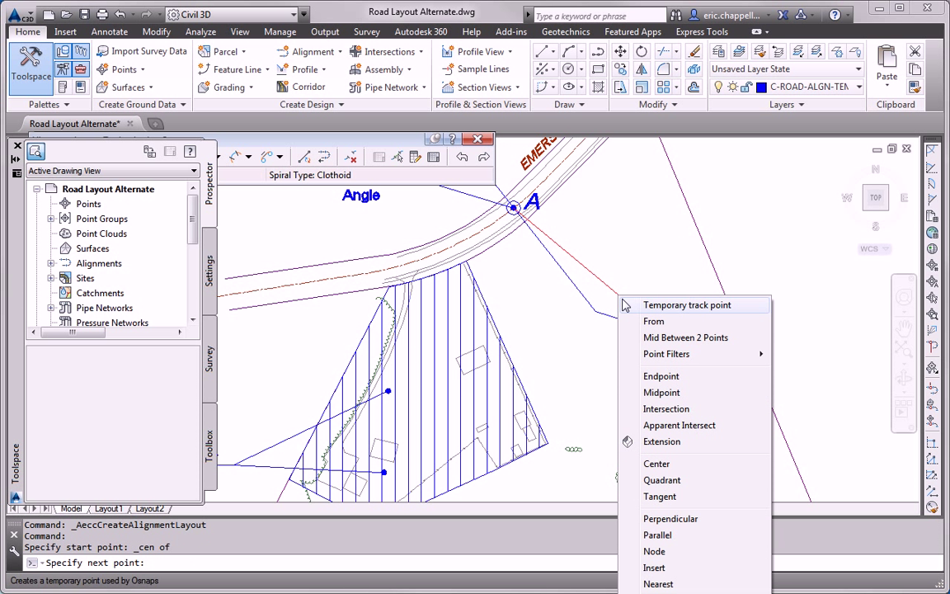
left_click(661, 376)
left_click(594, 314)
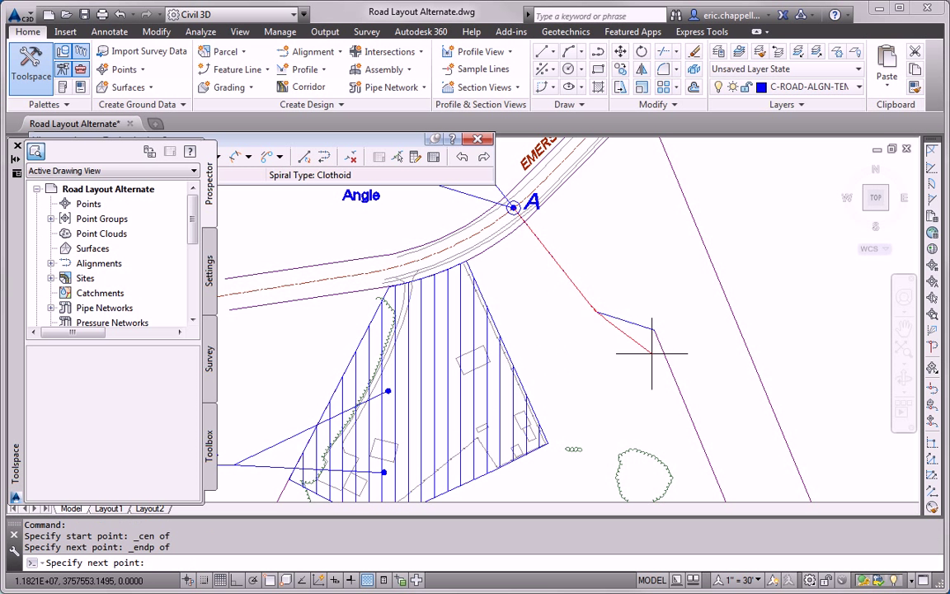
left_click(269, 581)
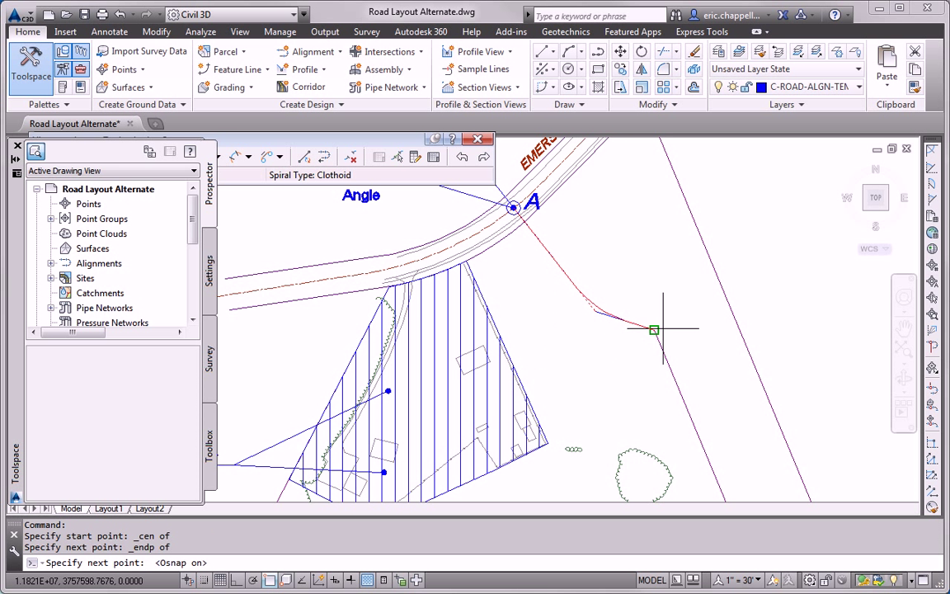
middle_click_drag(625, 338, 642, 213)
scroll(642, 212, "down", 2)
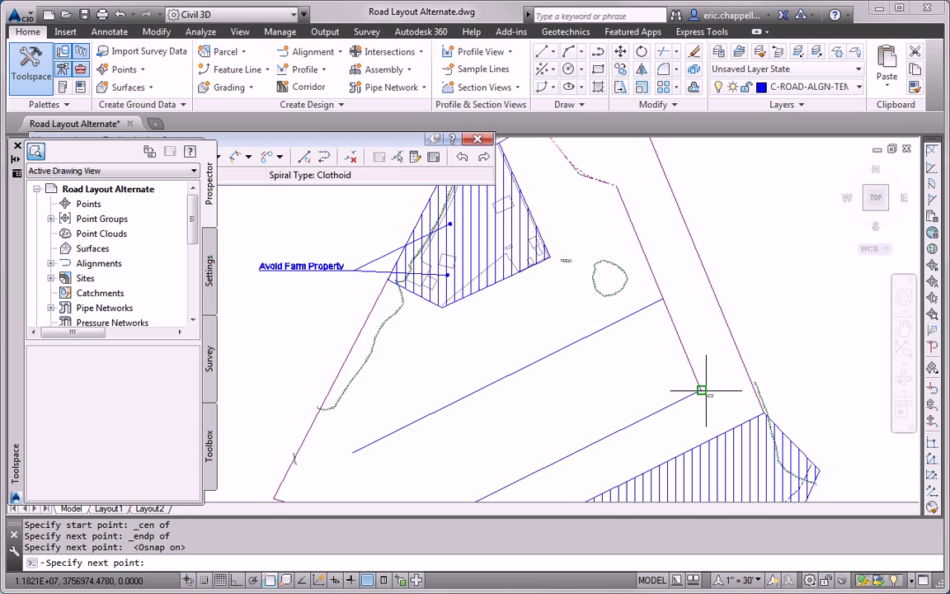
middle_click_drag(761, 412, 773, 322)
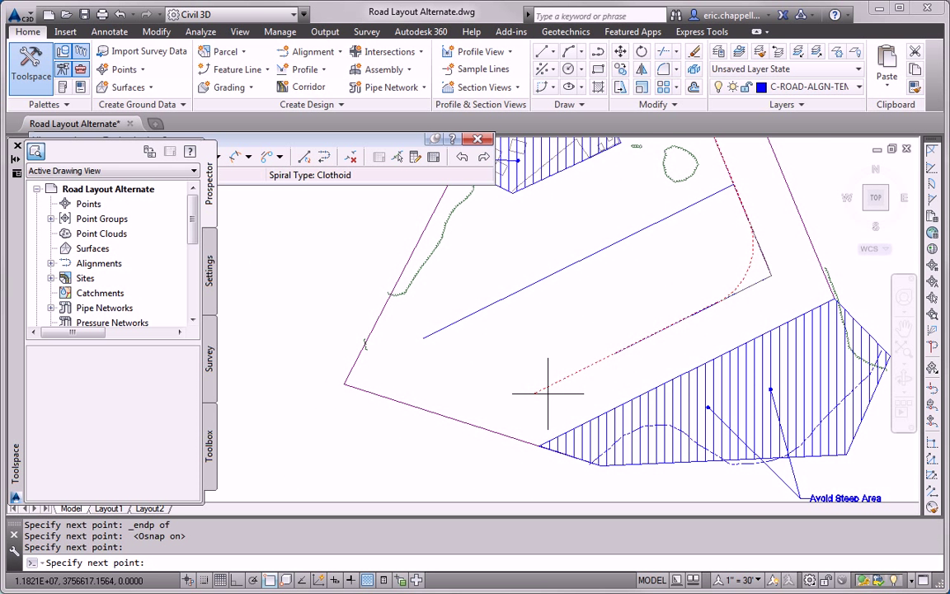
left_click(534, 393)
key("Return")
scroll(727, 262, "up", 4)
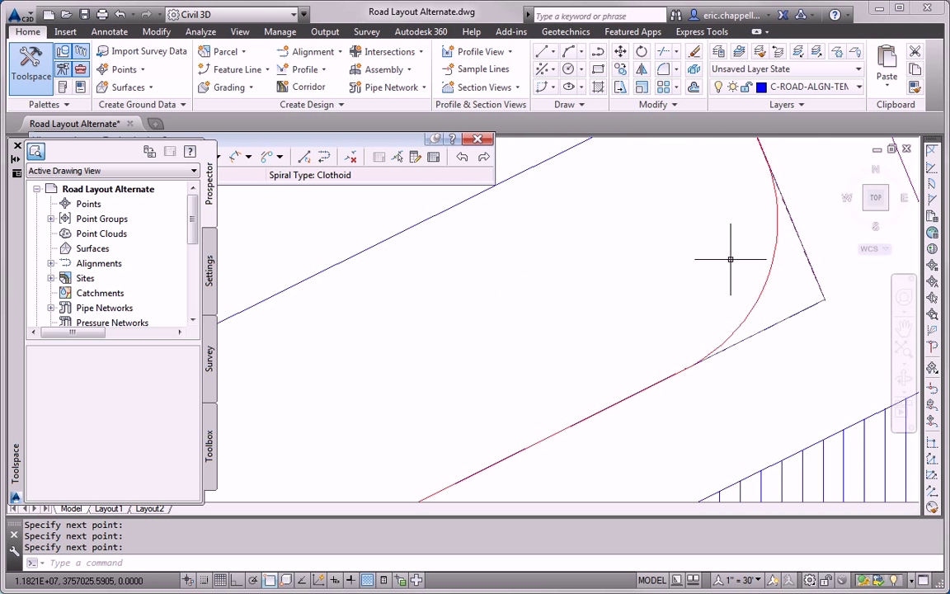
Stretch the curve grip at Jordan Court's upper bend by 50, then deselect the alignment.
left_click(755, 288)
middle_click_drag(783, 293, 675, 282)
left_click(675, 276)
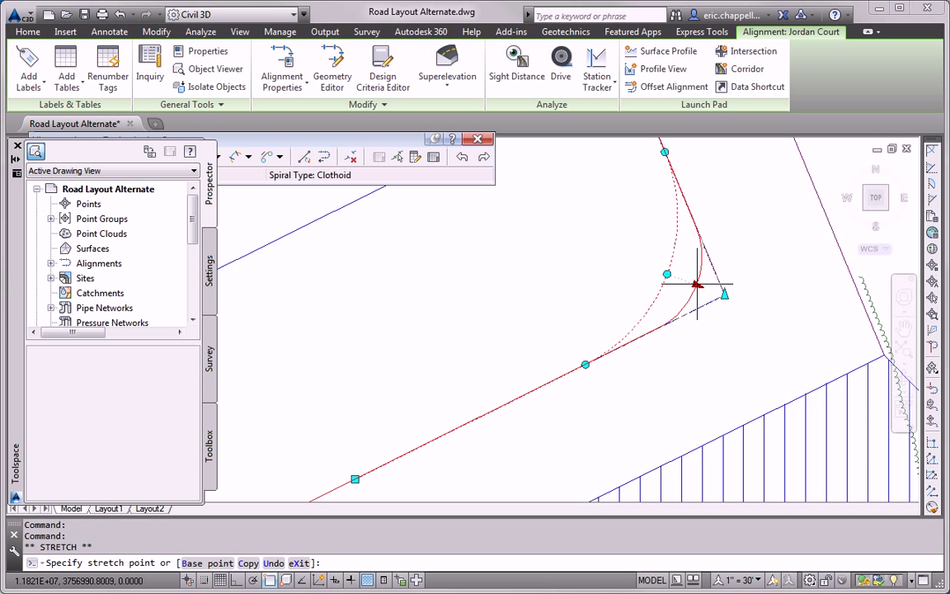
key("Escape")
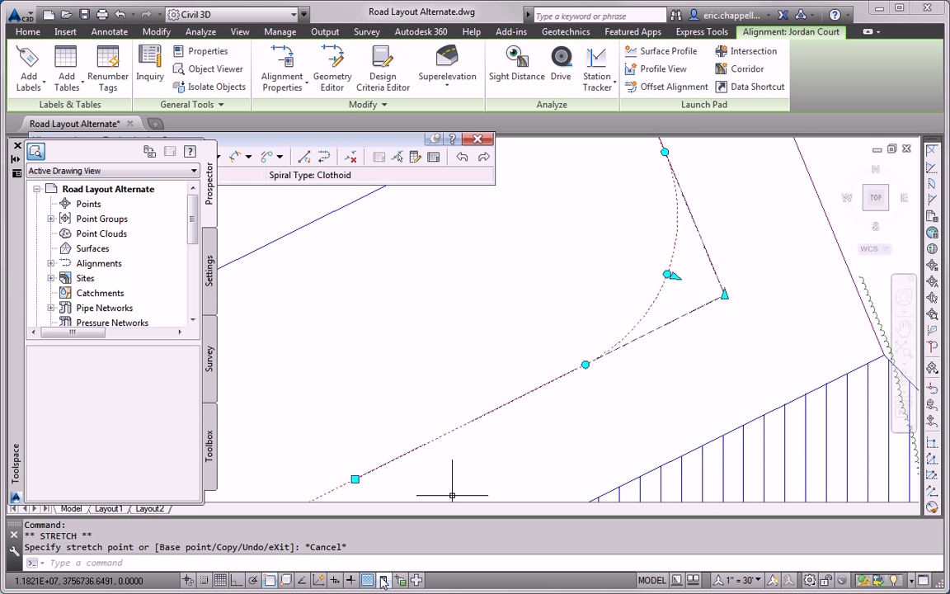
left_click(673, 275)
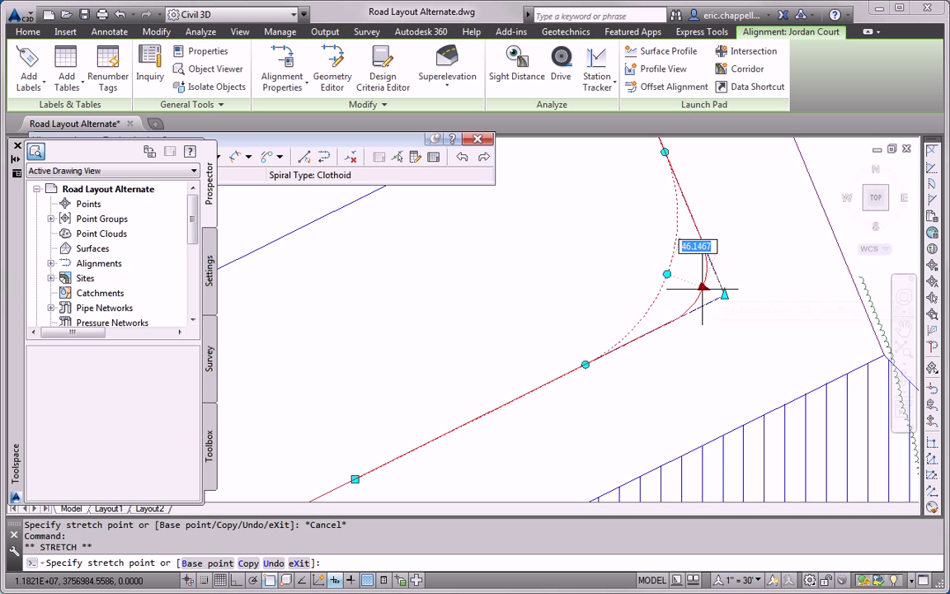
left_click(703, 287)
type("50")
key("Return")
key("Escape")
scroll(726, 338, "down", 5)
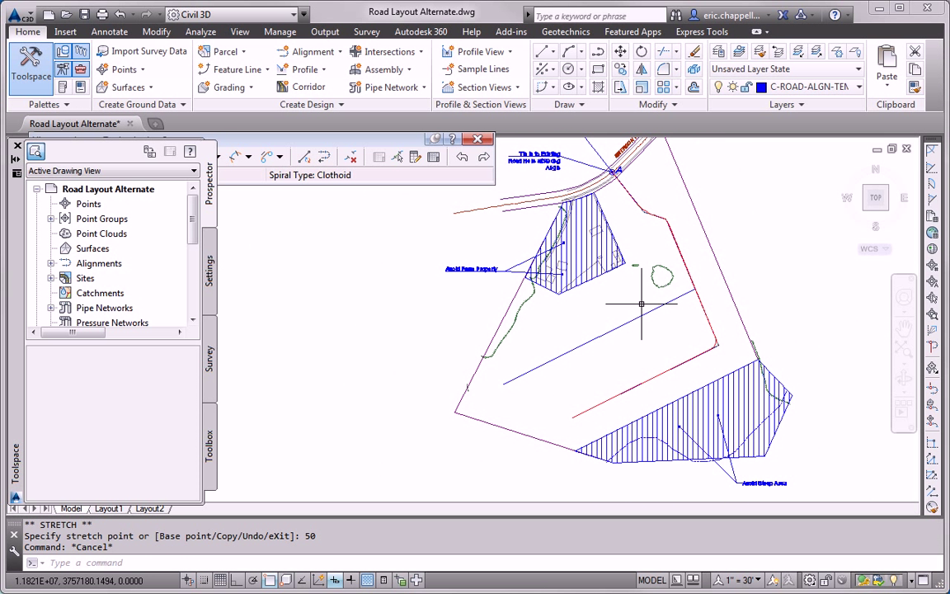
Dismiss the Jordan Court layout tools and begin a new alignment from Alignment Creation Tools.
left_click(285, 157)
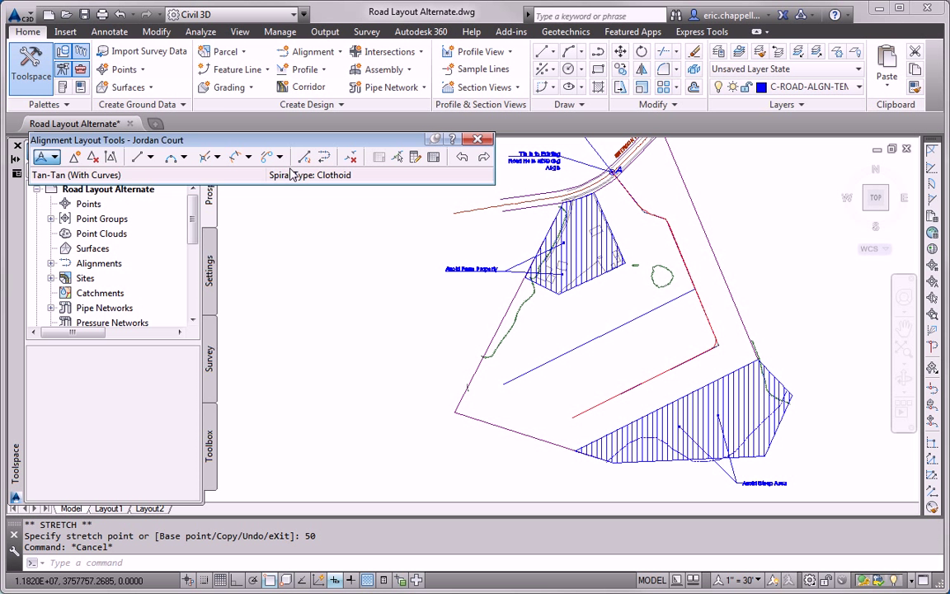
key("Escape")
key("Escape")
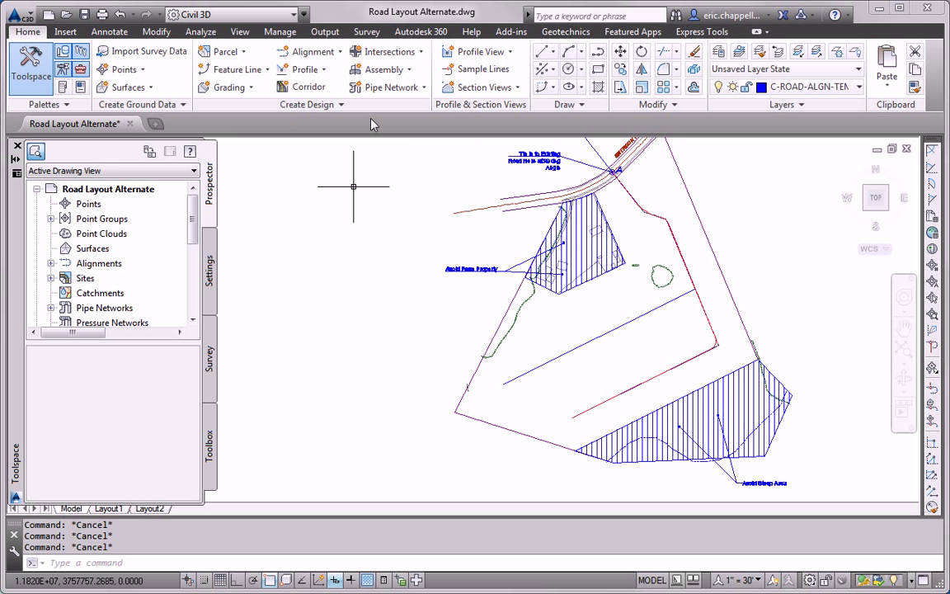
left_click(314, 51)
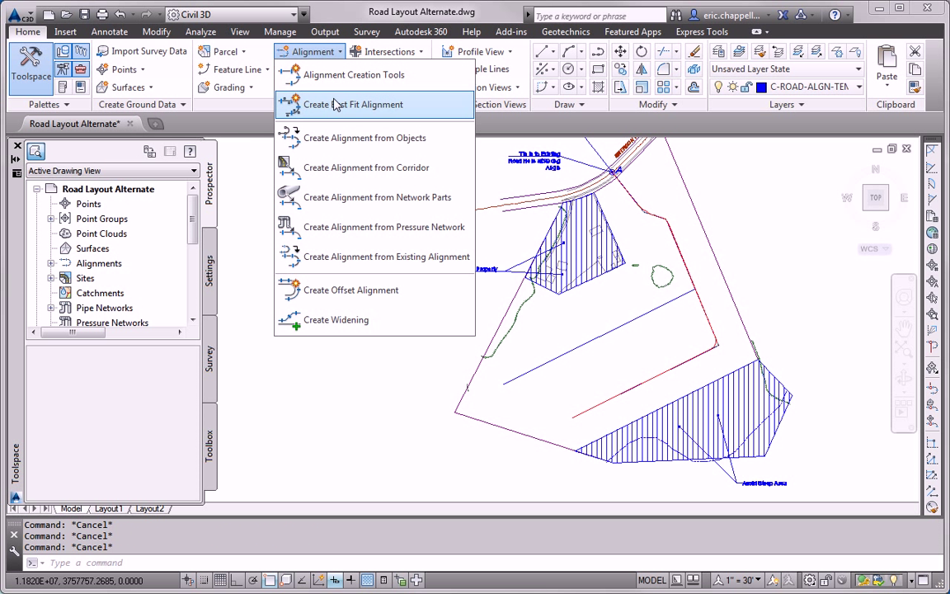
left_click(368, 83)
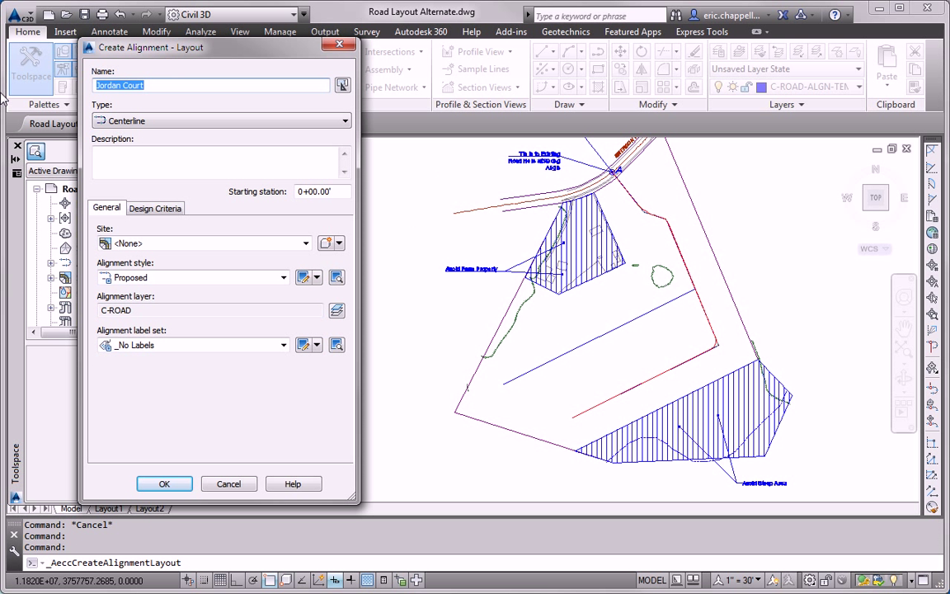
Name the alignment Madison Lane and lay it out tangent-to-tangent with curves along the middle line.
type("Madison Lane")
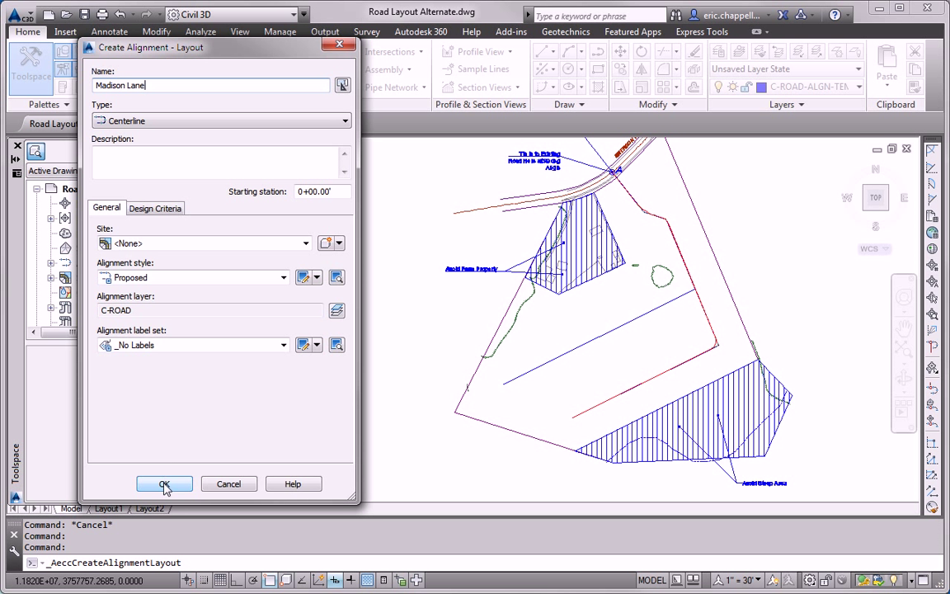
left_click(164, 483)
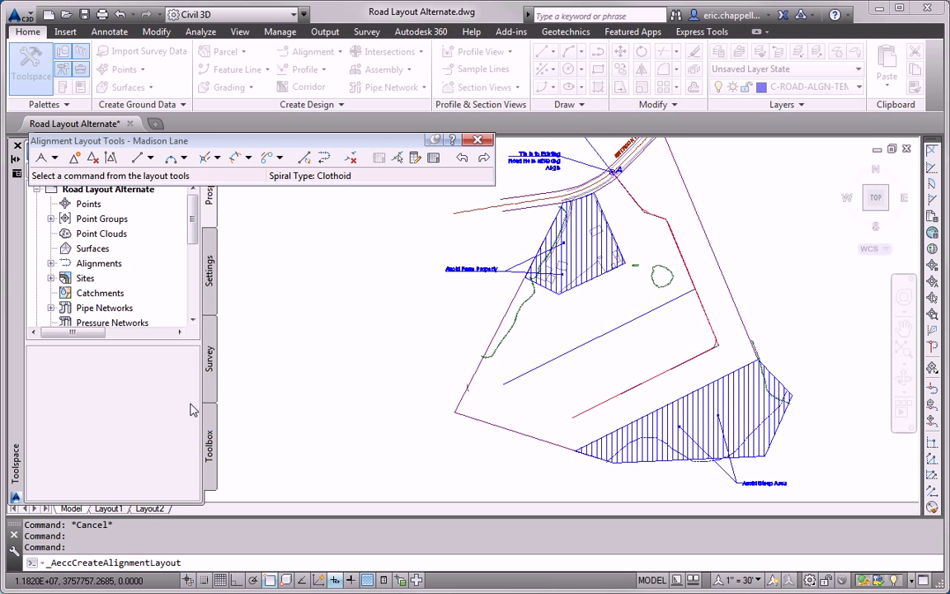
left_click(54, 158)
left_click(99, 205)
left_click(503, 384)
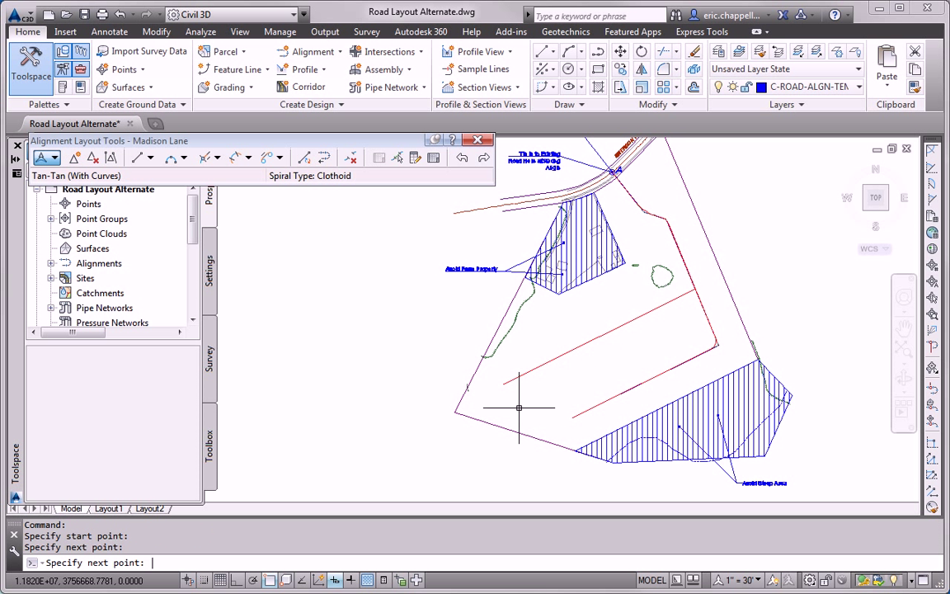
key("Return")
middle_click_drag(618, 355, 604, 371)
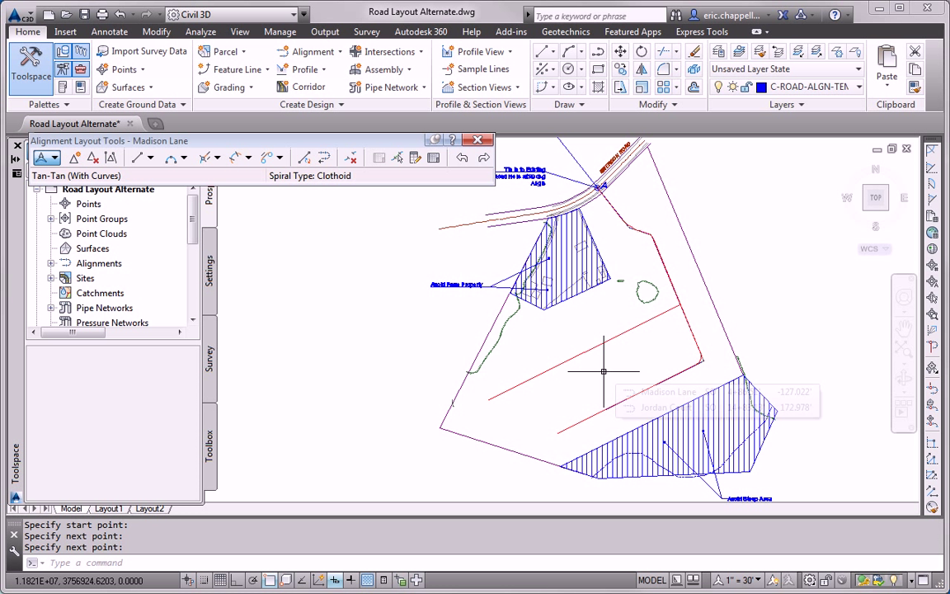
mouse_move(603, 371)
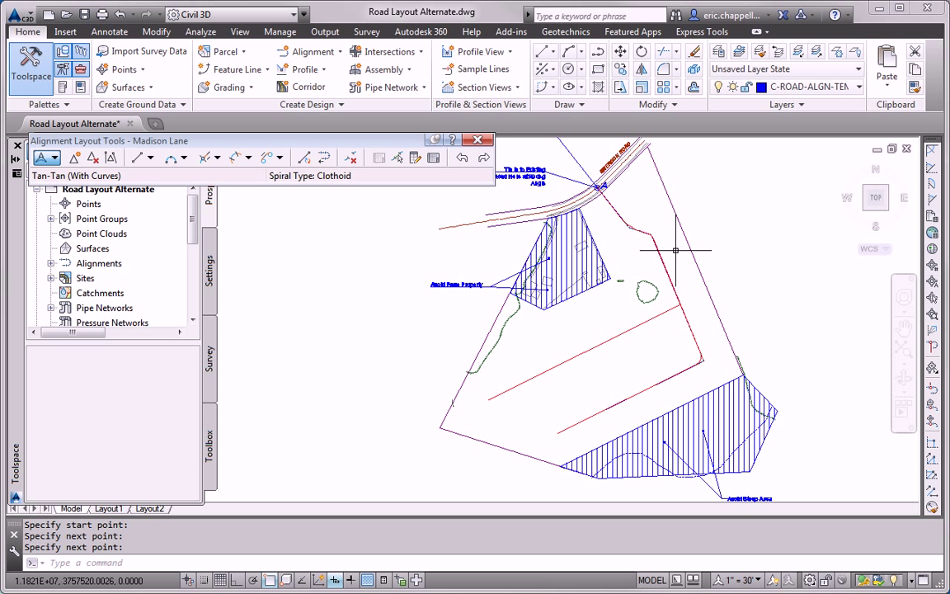
Erase the Jordan Court and Madison Lane alignments and the two sketched guide lines.
left_click(662, 219)
left_click(631, 244)
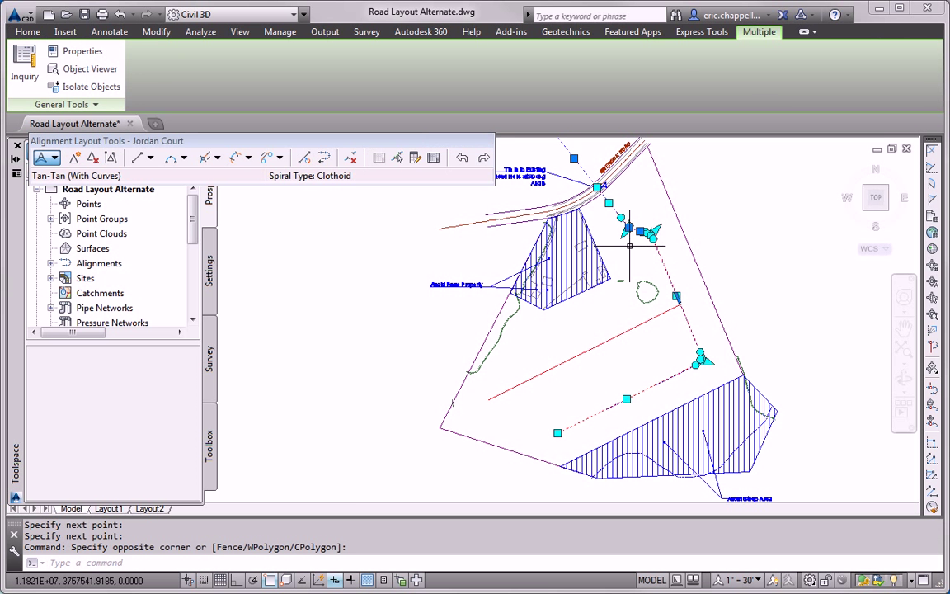
key("Delete")
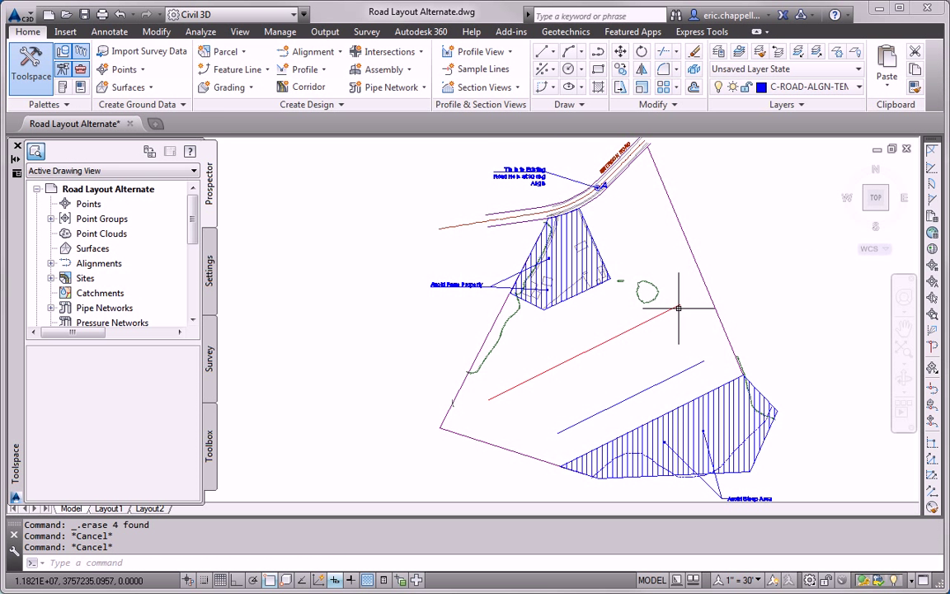
key("Delete")
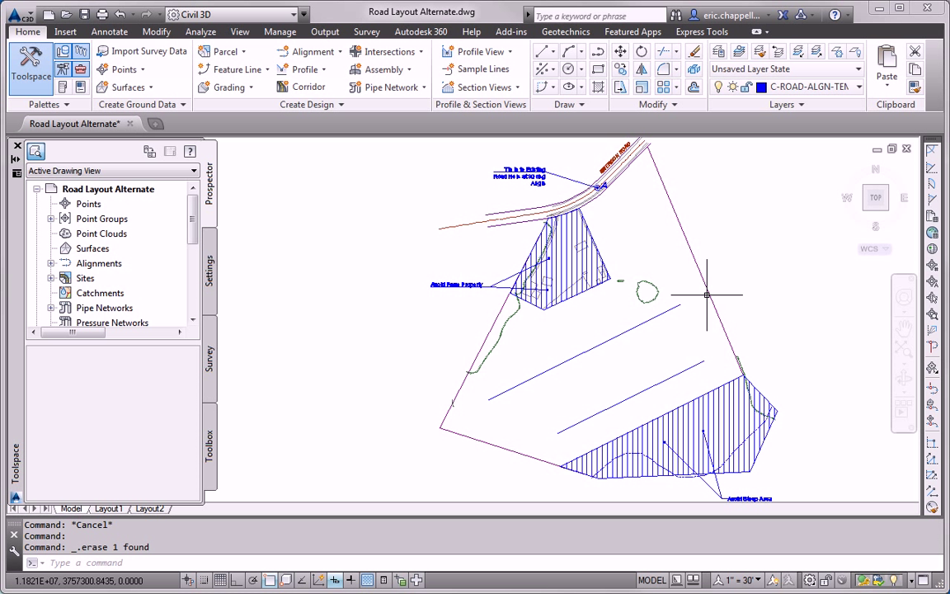
left_click(699, 298)
left_click(669, 378)
key("Delete")
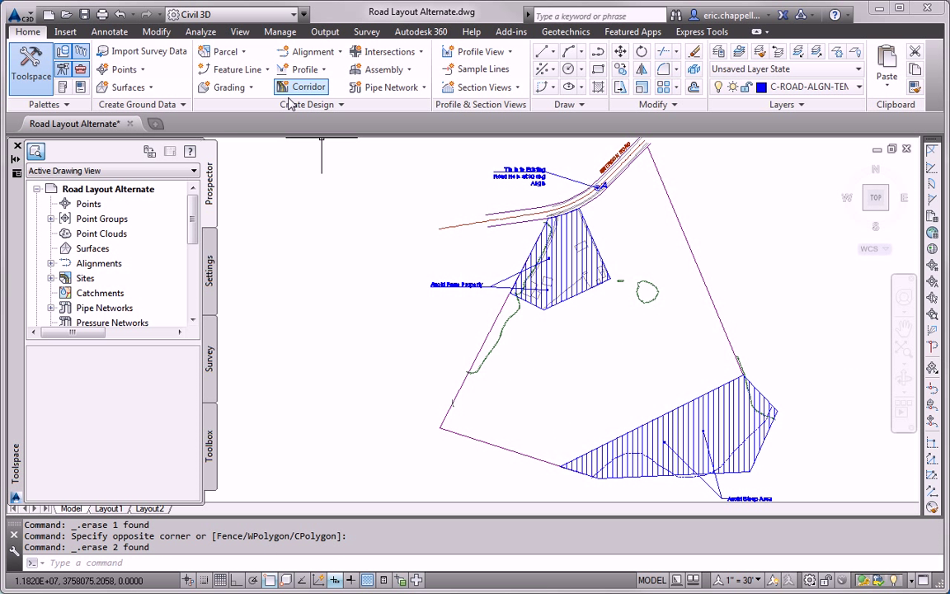
Start a new alignment layout and edit its name field.
left_click(312, 52)
left_click(309, 72)
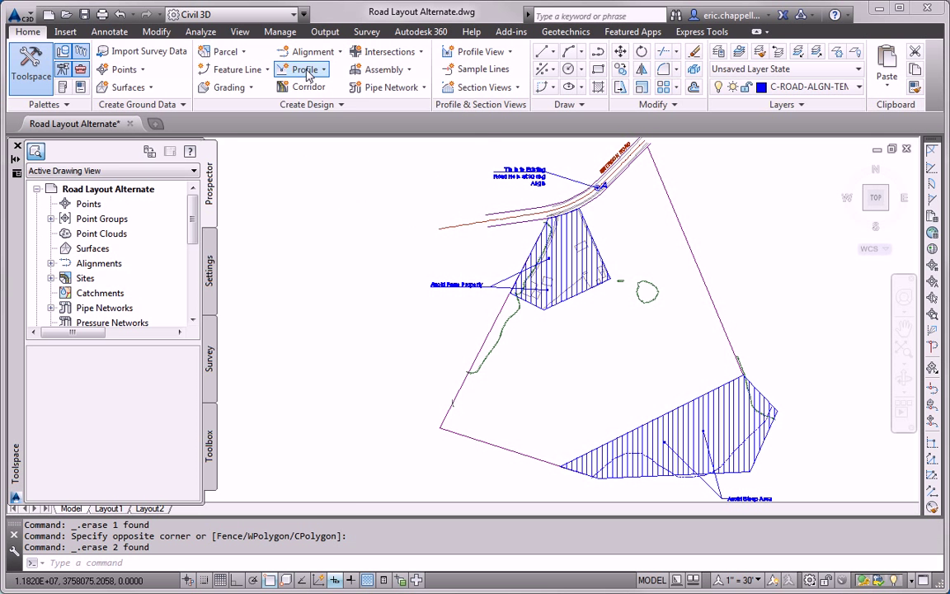
left_click(147, 86)
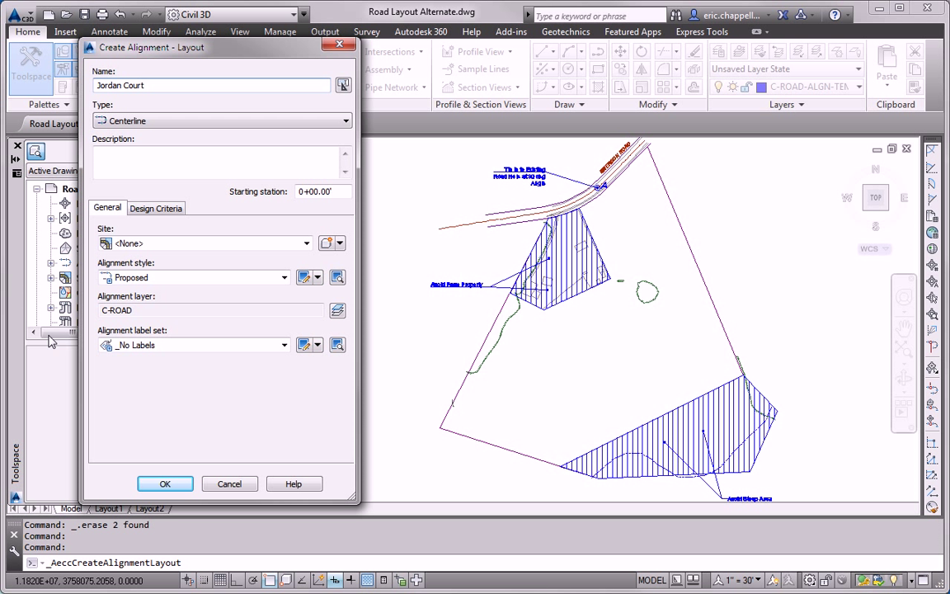
Accept the Jordan Court settings with tangent-tangent curves and start it at point A's centre.
left_click(166, 484)
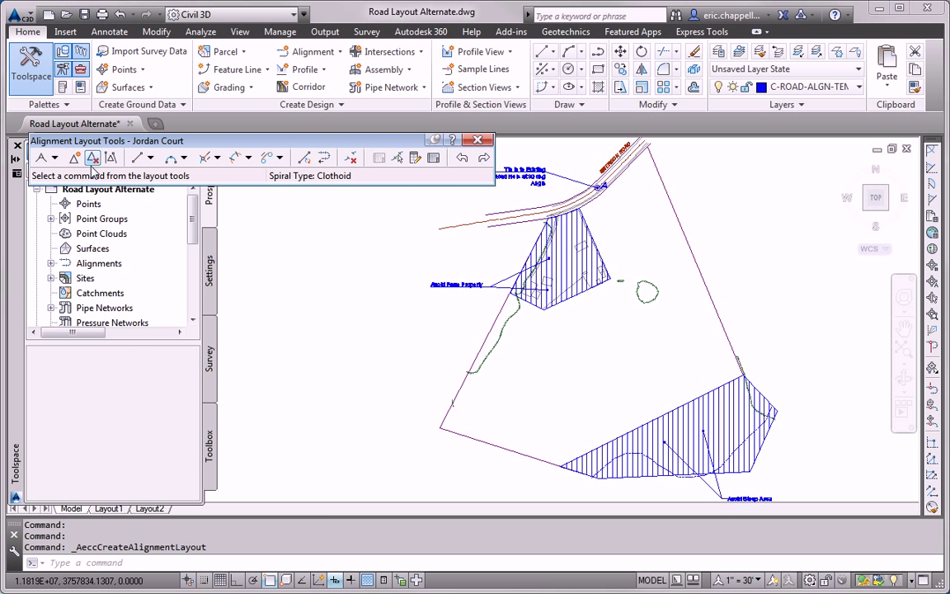
left_click(54, 158)
left_click(46, 187)
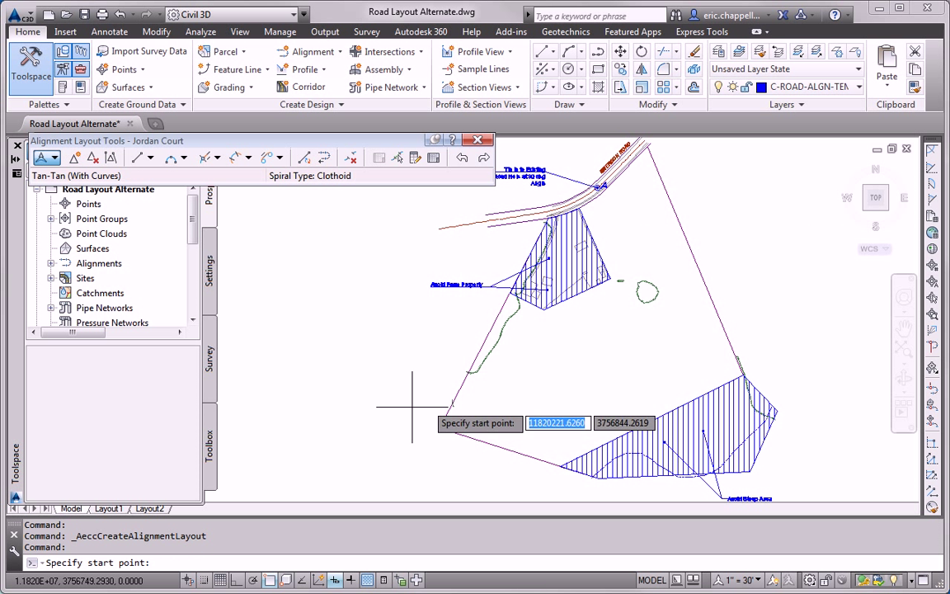
left_click(271, 579)
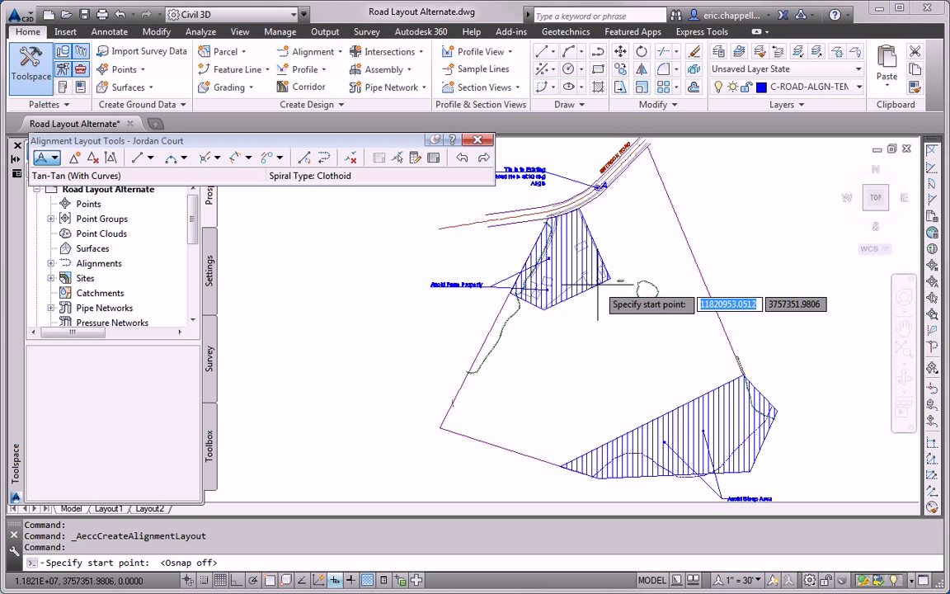
scroll(578, 198, "up", 2)
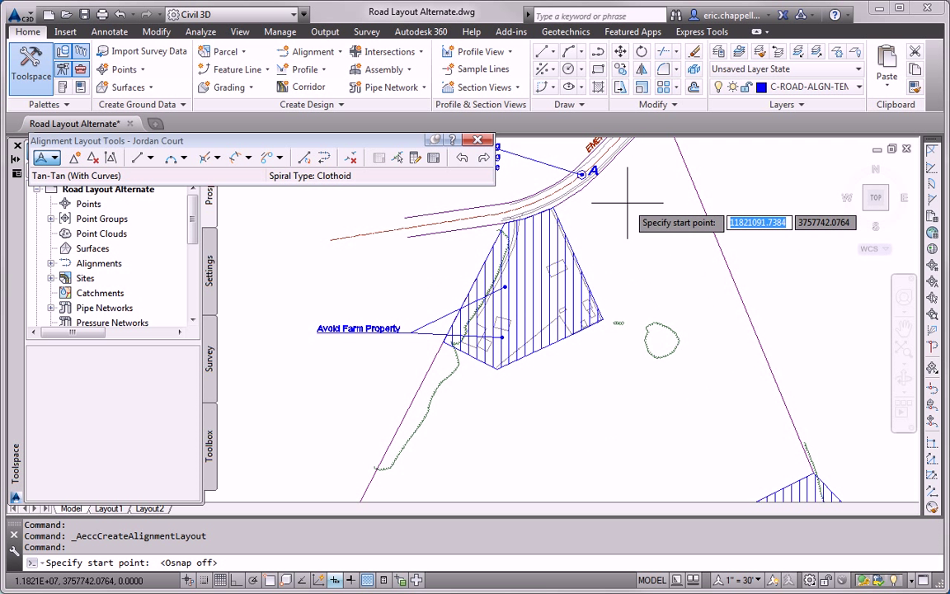
right_click(636, 220, "shift")
left_click(659, 376)
left_click(582, 174)
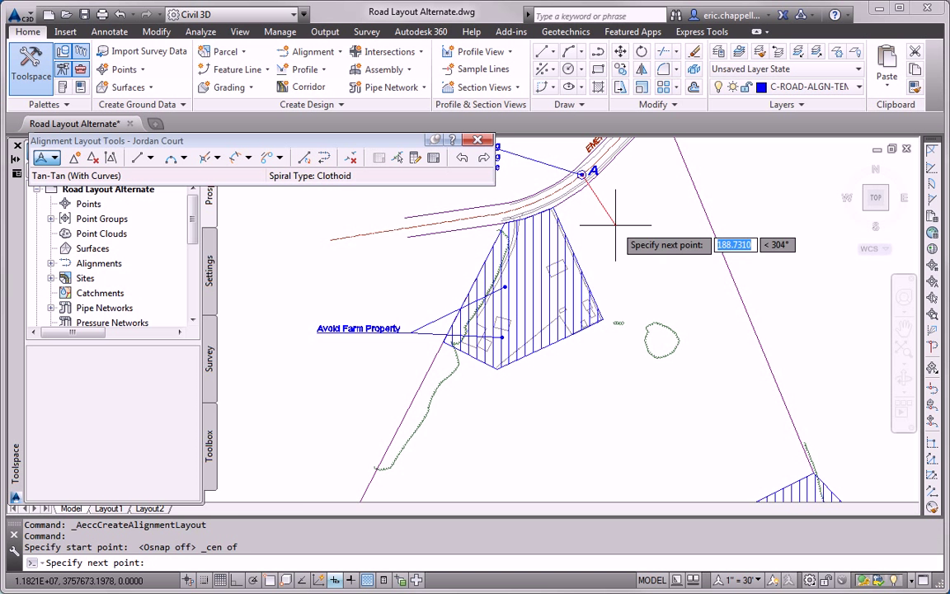
Place Jordan Court's bends east of the farm, further south, and beside the southern hatch, then finish.
left_click(645, 249)
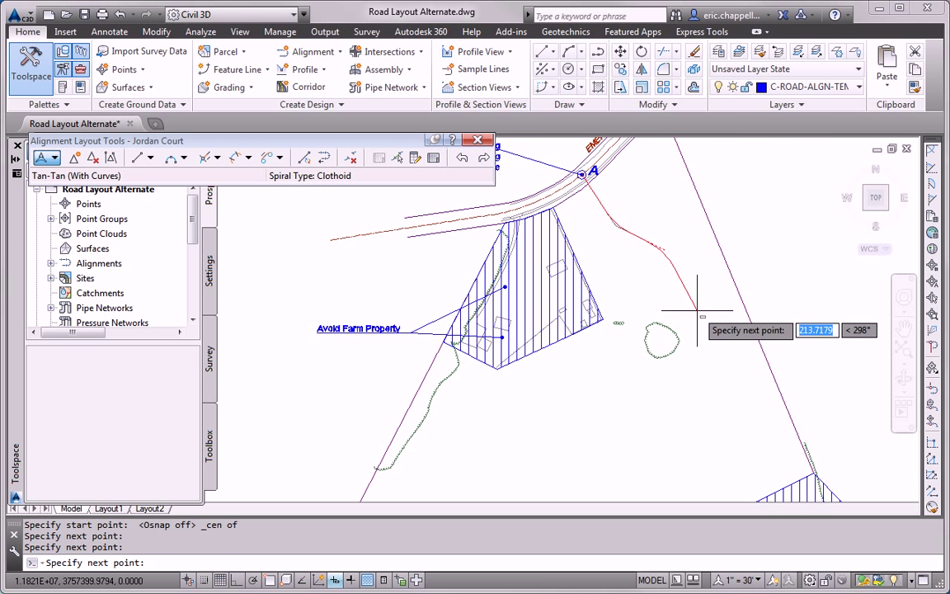
scroll(693, 298, "down", 3)
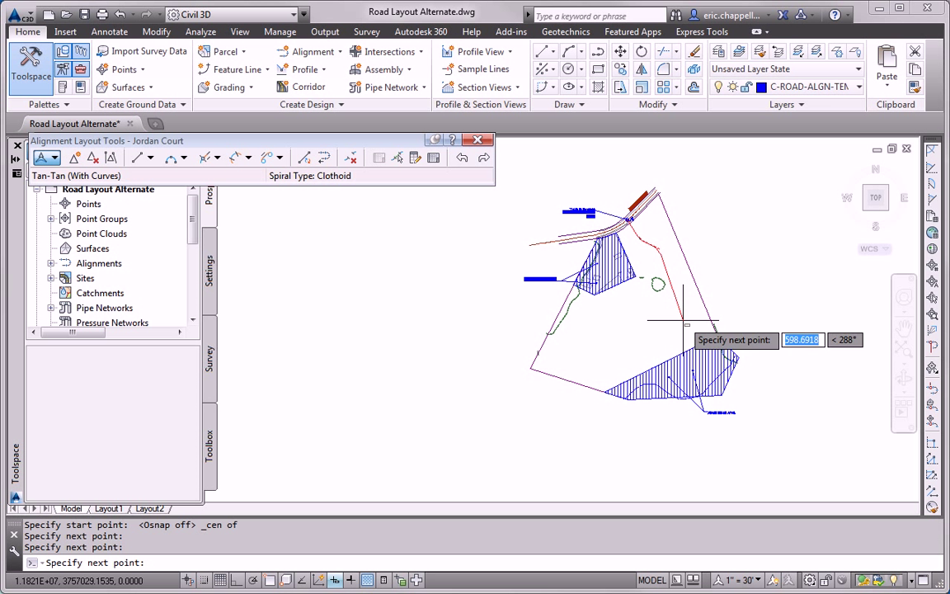
left_click(687, 317)
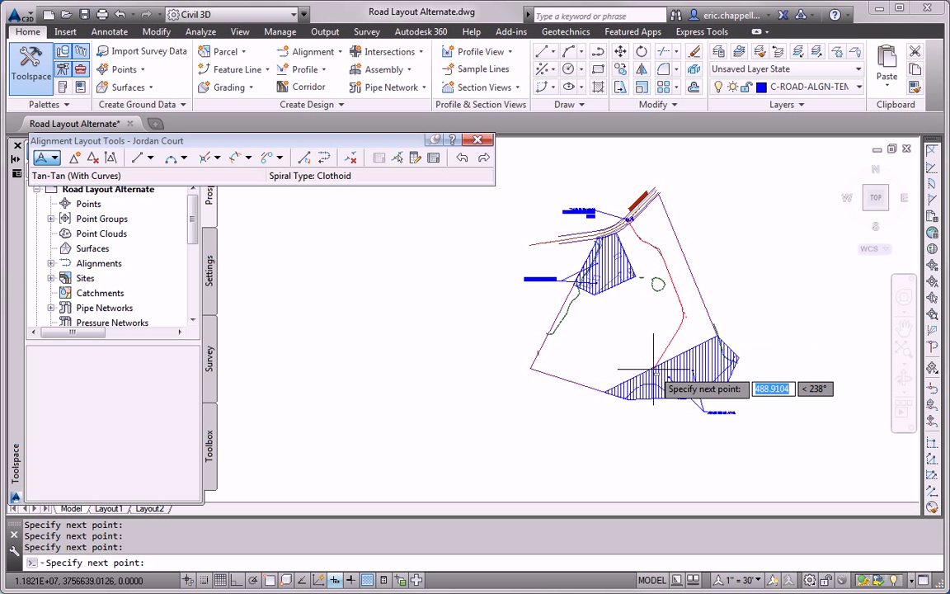
left_click(587, 367)
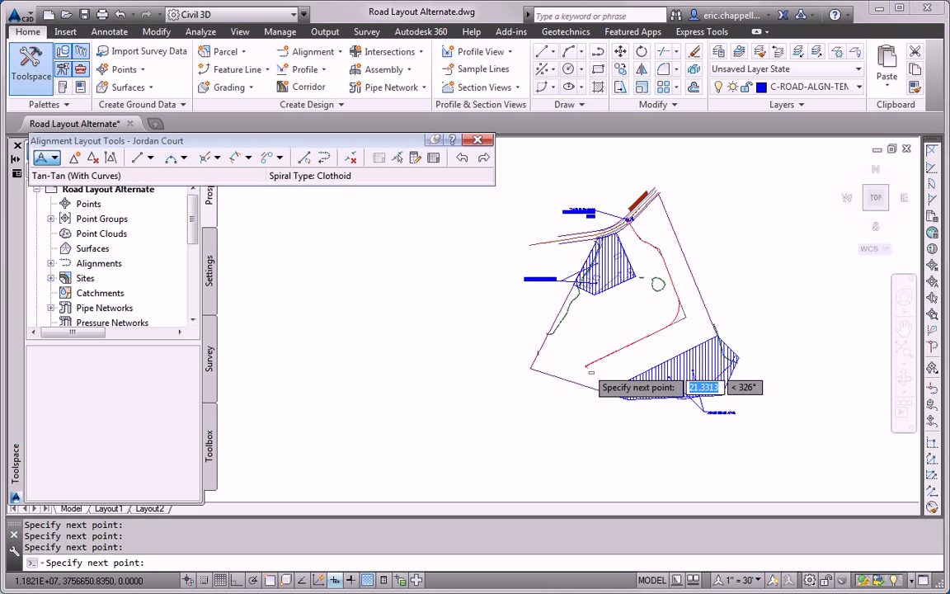
key("Return")
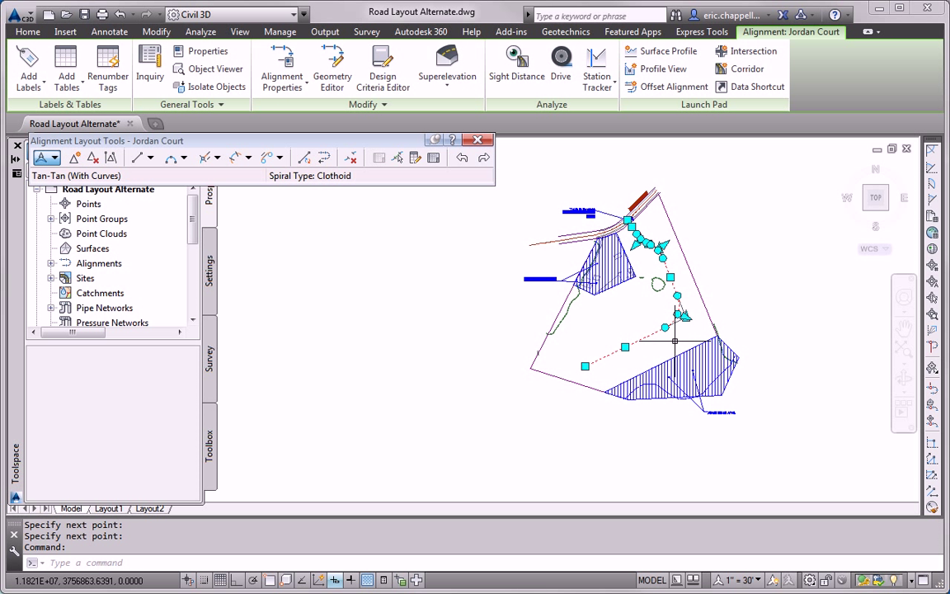
Drag Jordan Court's lower bend point slightly southeast and clear the selection.
left_click(624, 348)
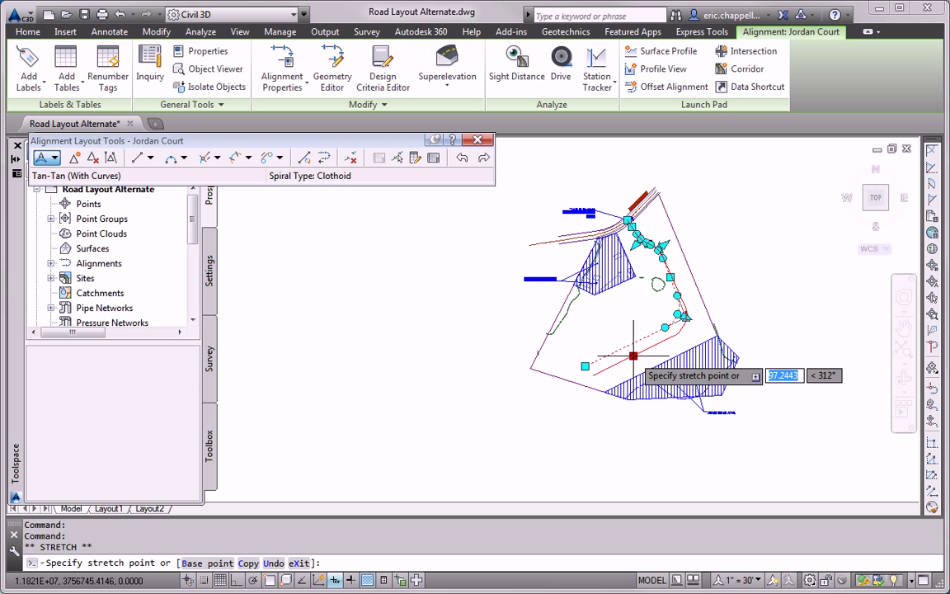
left_click(631, 354)
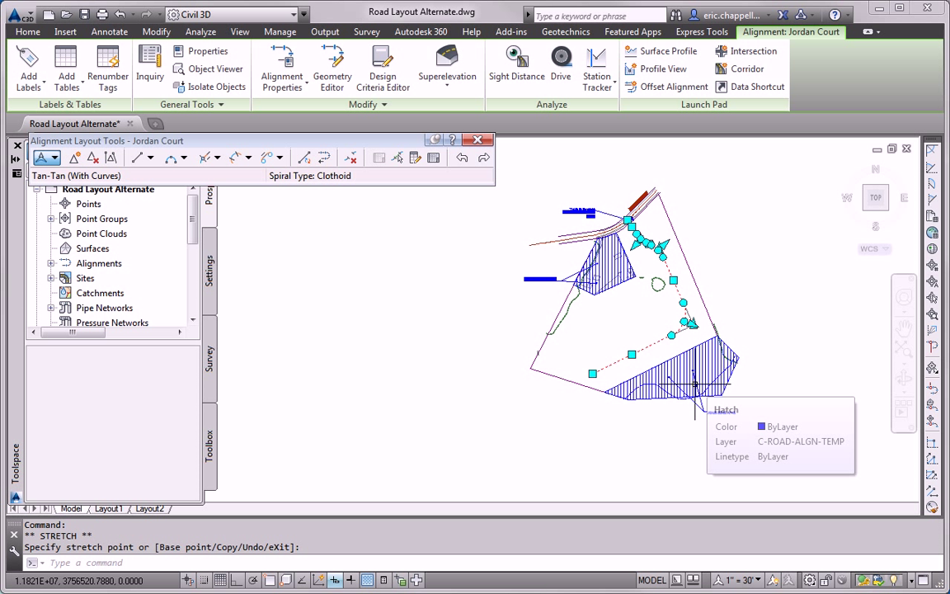
key("Escape")
key("Escape")
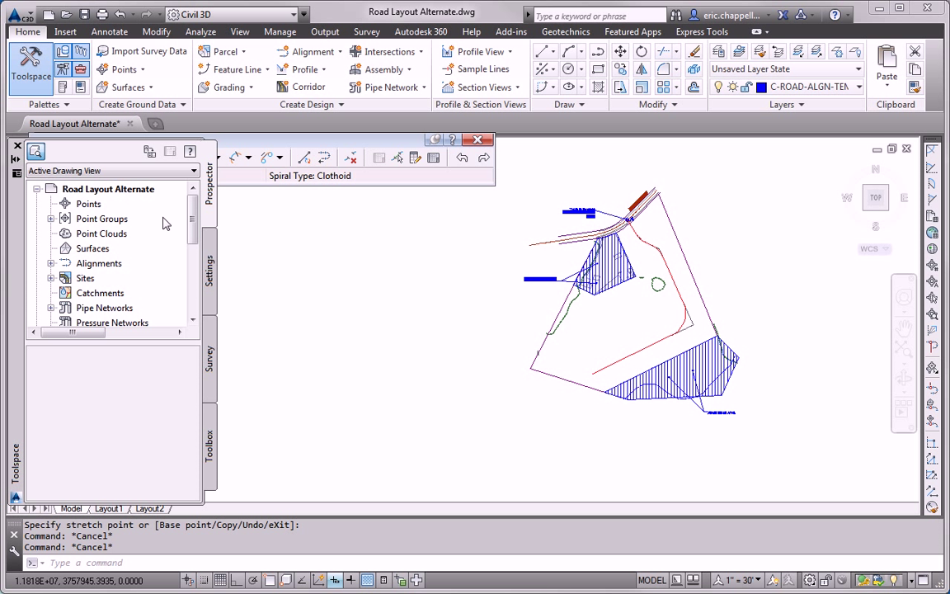
Close the alignment layout tools and start a new alignment layout.
left_click(176, 162)
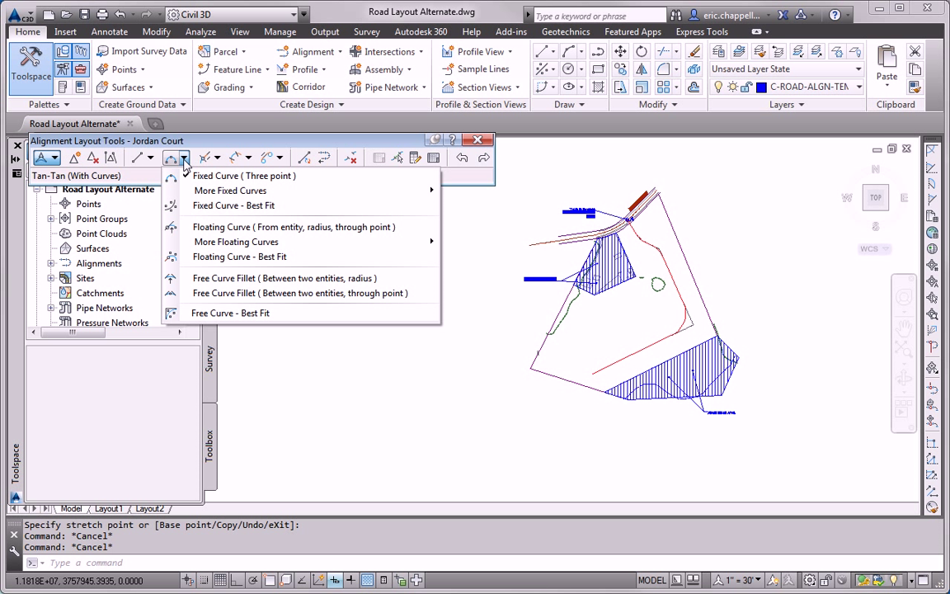
left_click(169, 125)
left_click(481, 139)
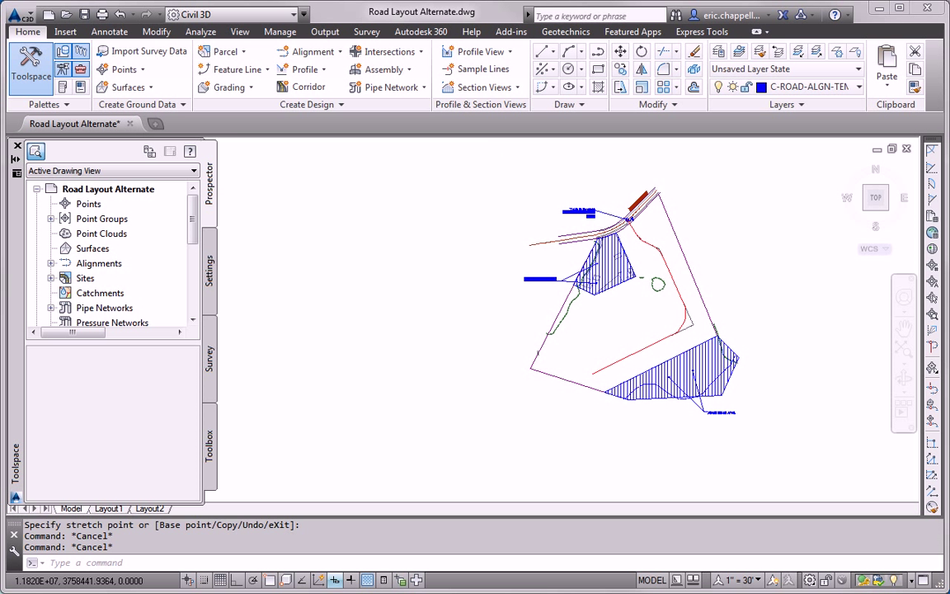
left_click(314, 53)
left_click(334, 74)
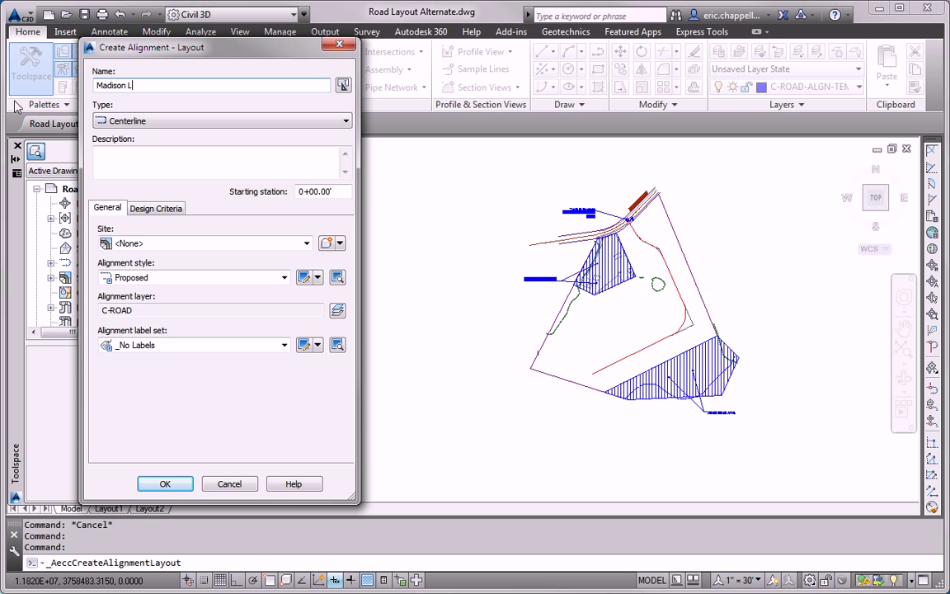
Accept the Madison Lane settings with tangent-tangent curves, starting at the nearest point on Jordan Court.
left_click(182, 483)
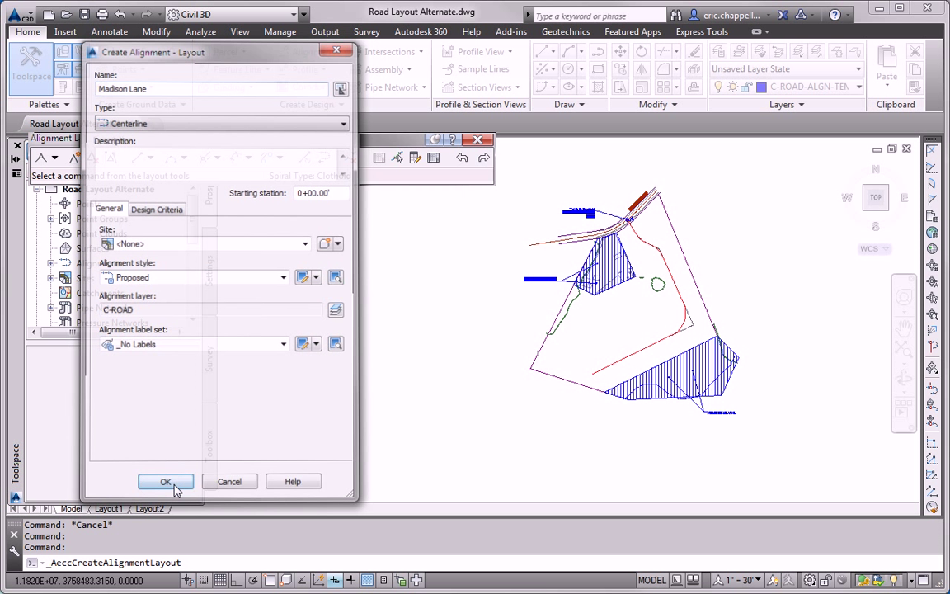
left_click(54, 158)
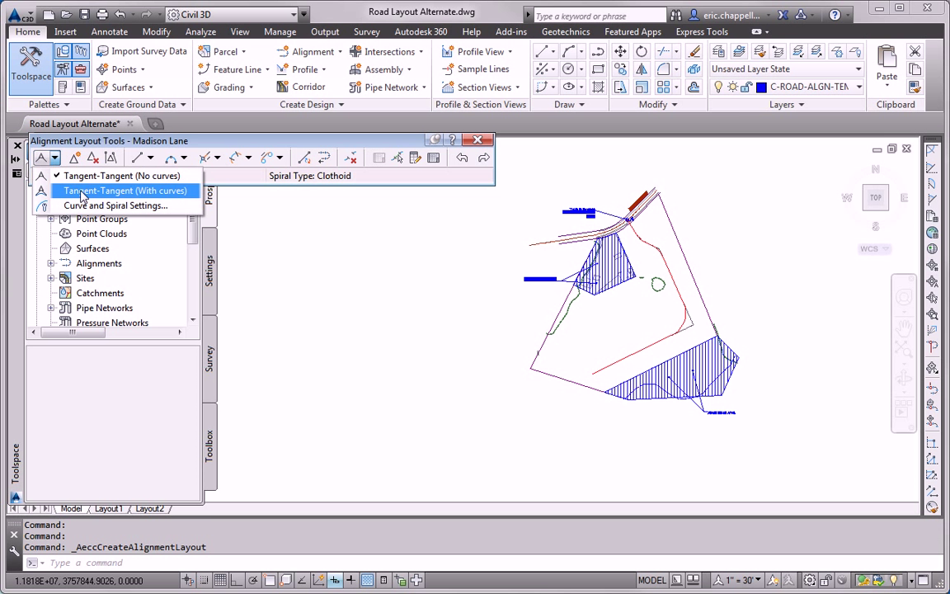
left_click(107, 191)
scroll(593, 365, "up", 3)
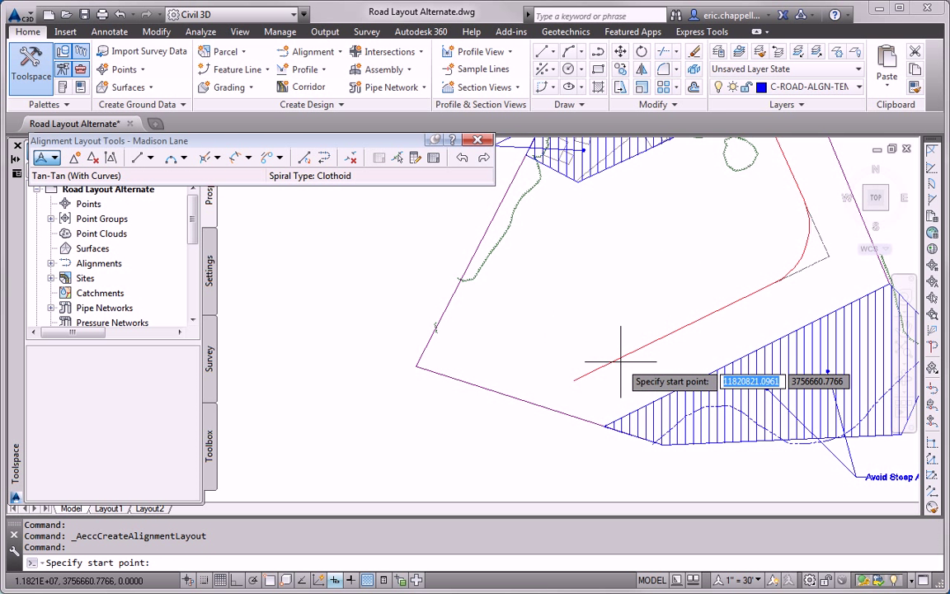
right_click(619, 389, "shift")
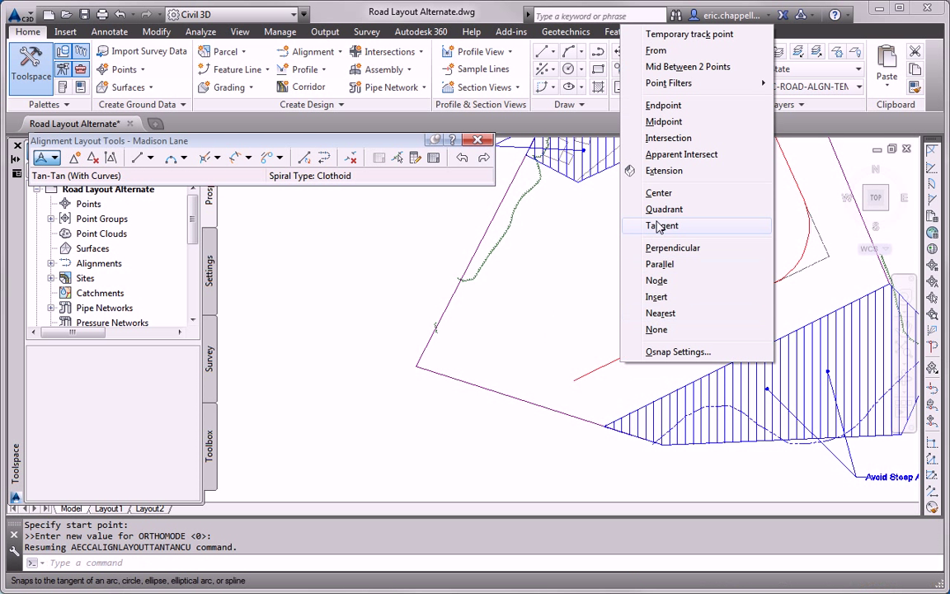
left_click(668, 313)
left_click(612, 362)
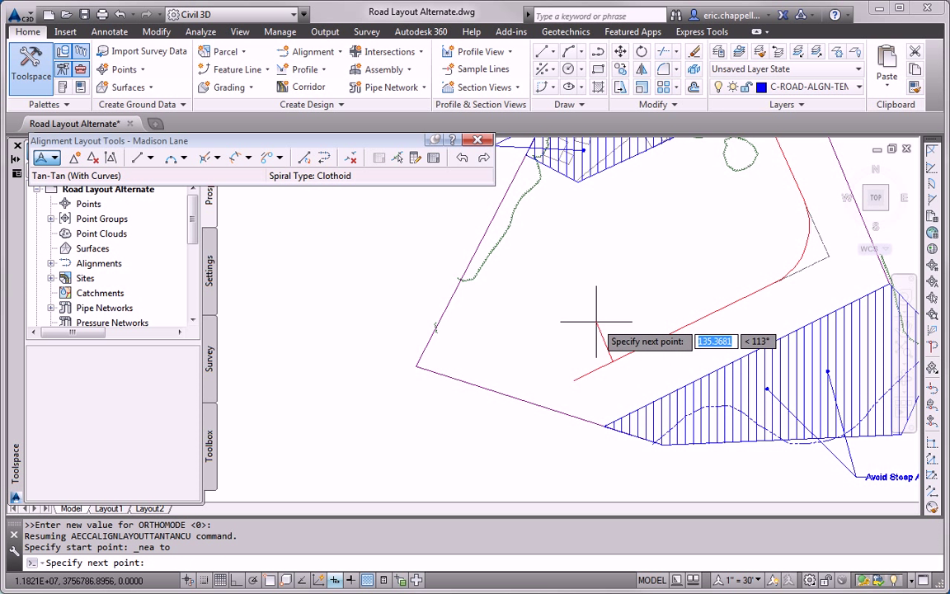
Place Madison Lane's northwest bend and western end point, then grab its bend grip.
left_click(583, 288)
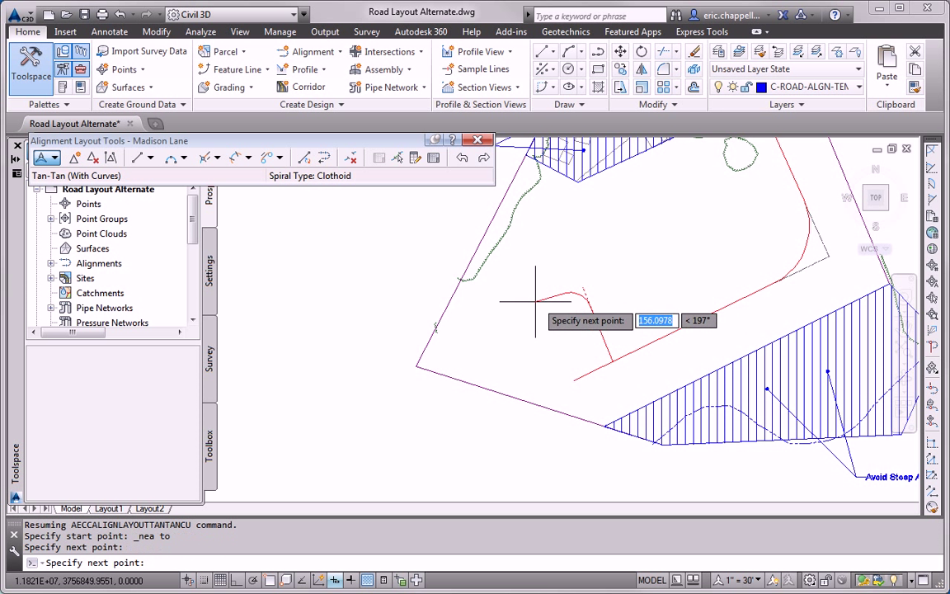
left_click(500, 323)
key("Return")
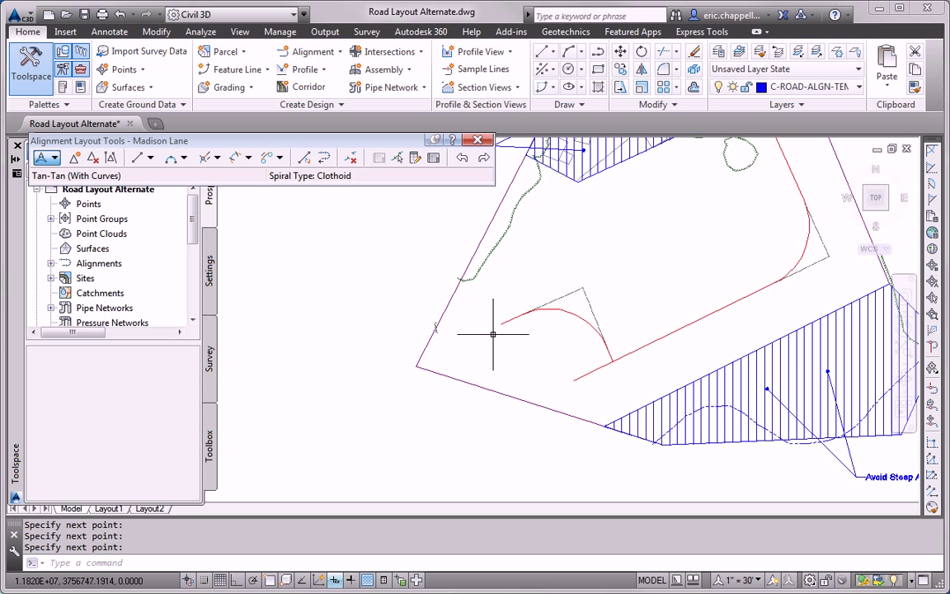
left_click(564, 312)
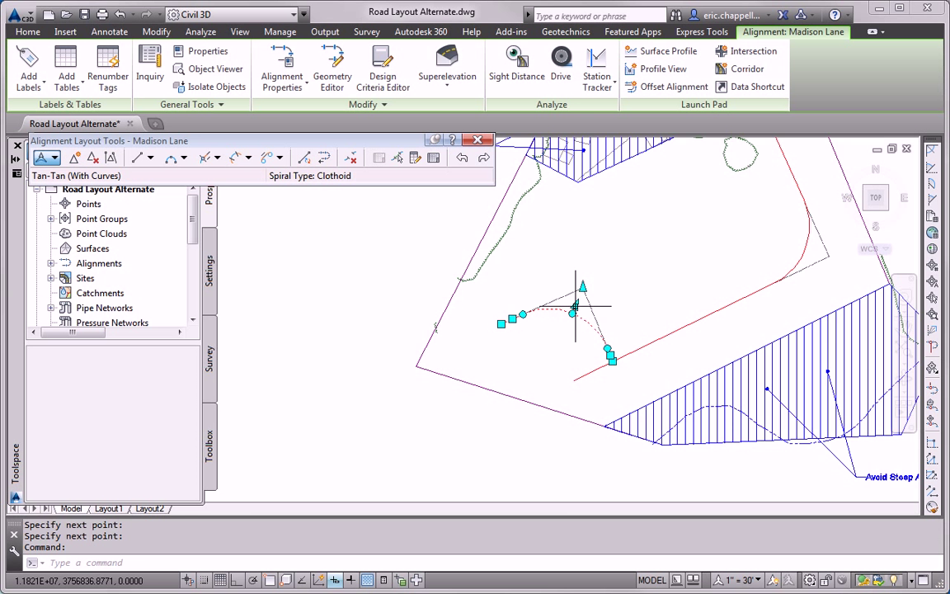
left_click(582, 288)
Stretch the Madison Lane bend point out by 50 and clear the selection.
scroll(581, 298, "up", 2)
type("50")
key("Return")
key("Escape")
key("Escape")
Pan toward the farm property and start a new alignment layout.
scroll(576, 361, "down", 4)
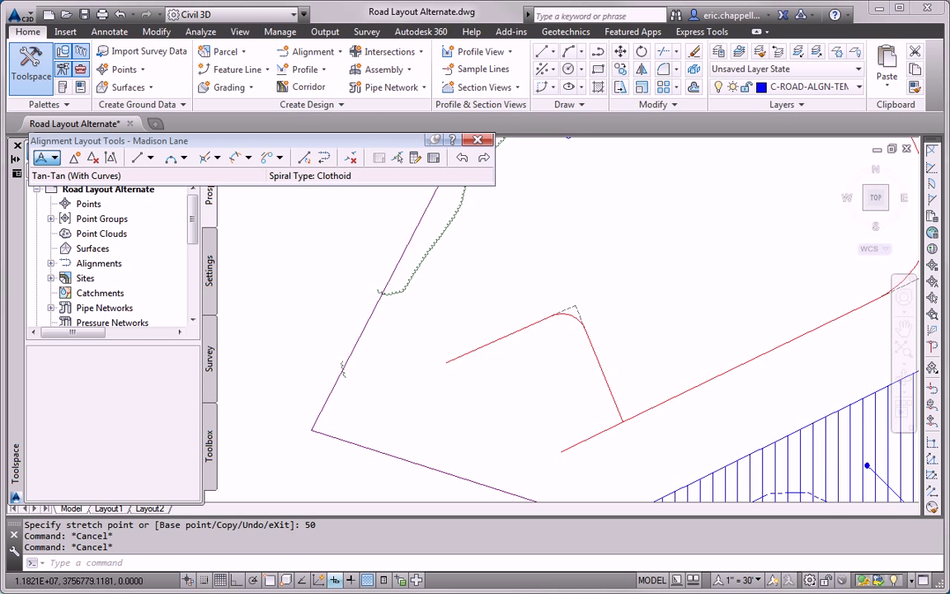
middle_click_drag(563, 370, 505, 410)
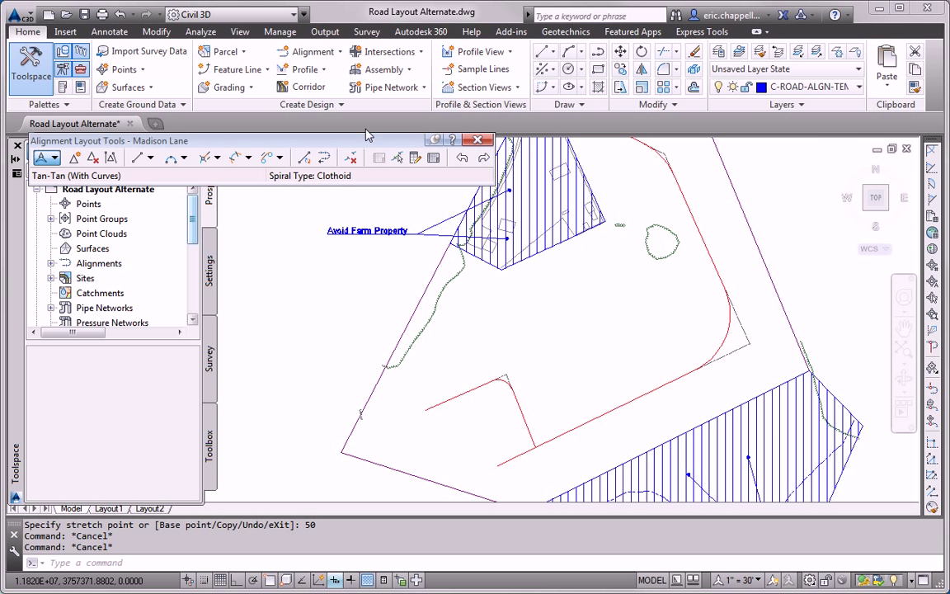
left_click(321, 54)
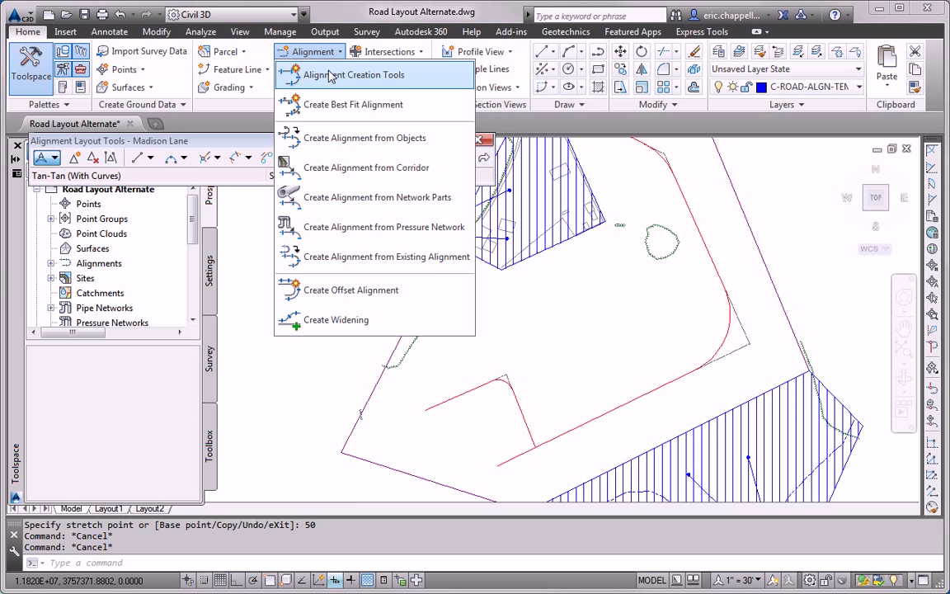
left_click(335, 76)
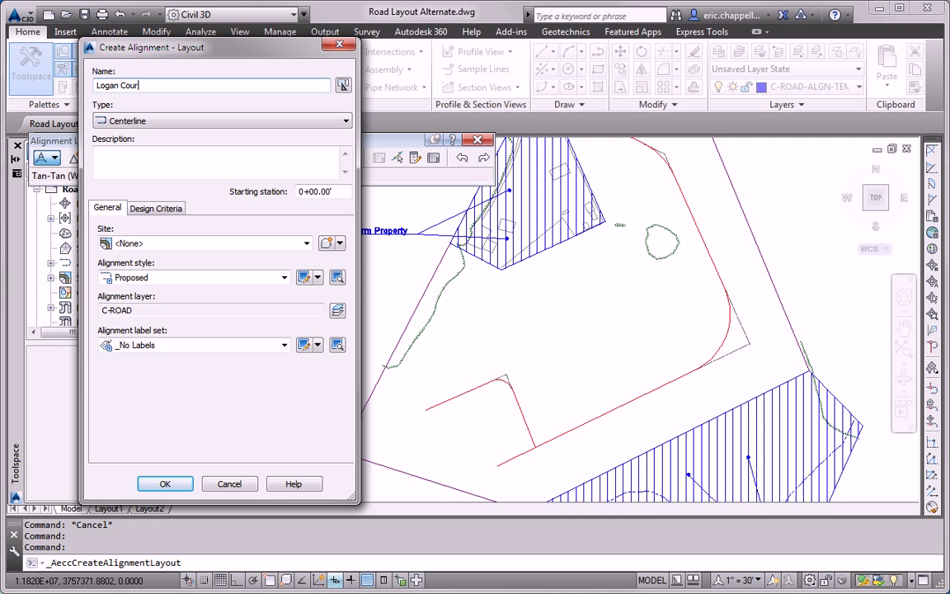
Lay out Logan Court with curves from Jordan Court, bending north then ending to the west.
left_click(166, 484)
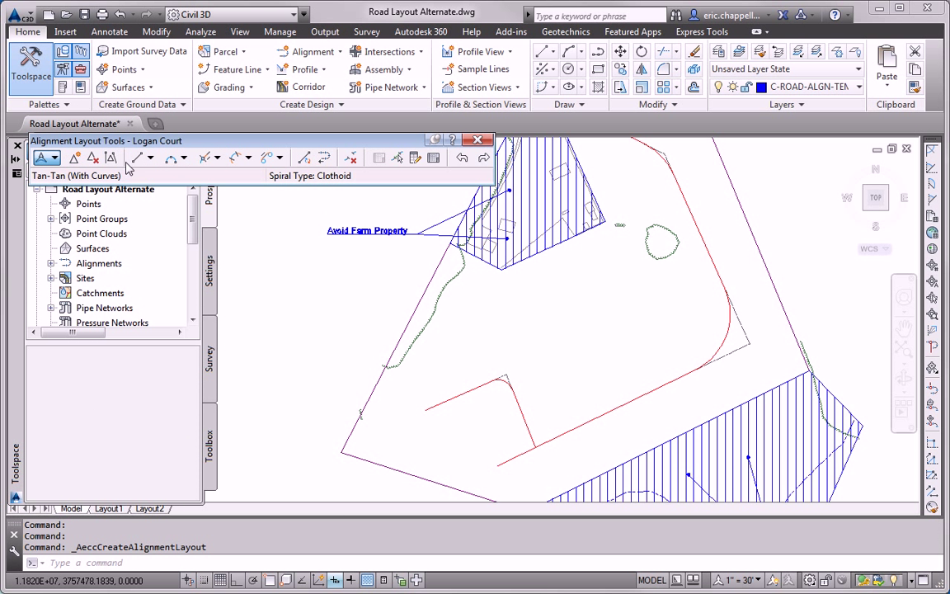
left_click(56, 159)
left_click(71, 187)
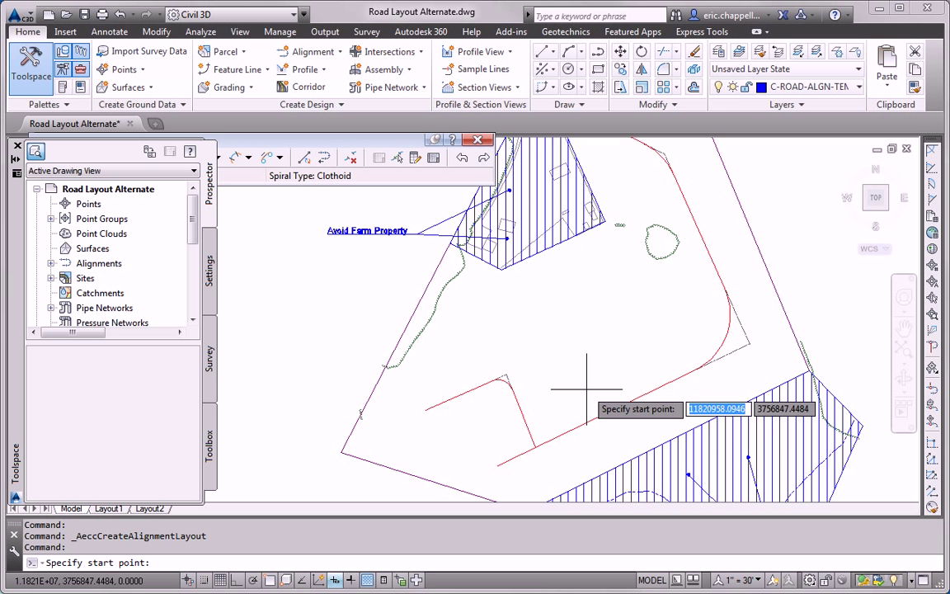
right_click(598, 394, "shift")
left_click(627, 340)
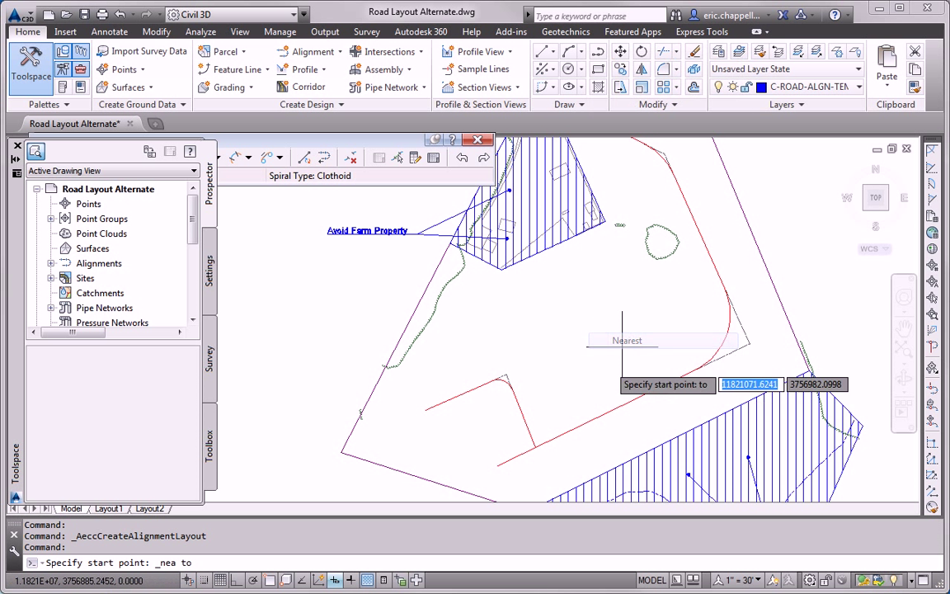
left_click(598, 415)
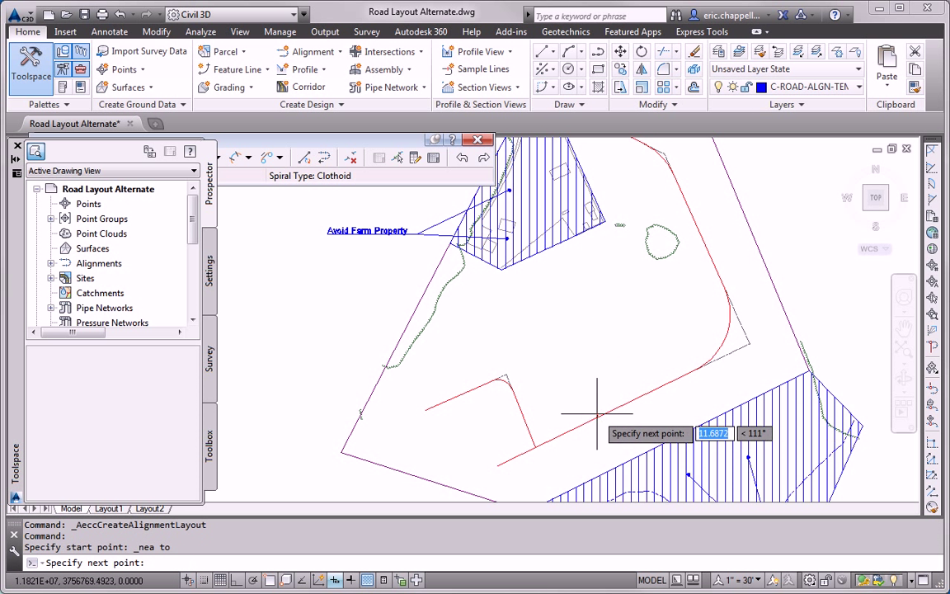
left_click(552, 305)
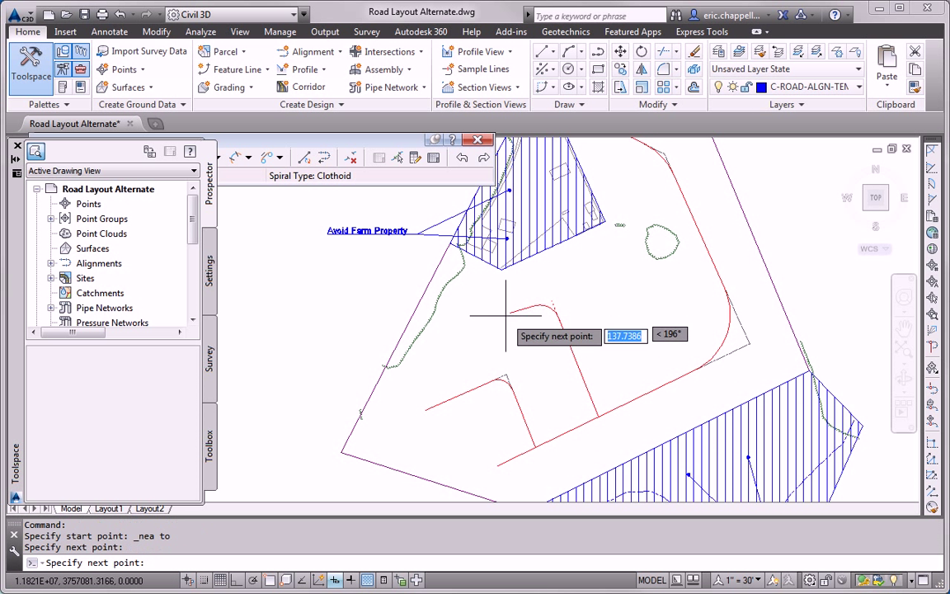
left_click(438, 339)
key("Escape")
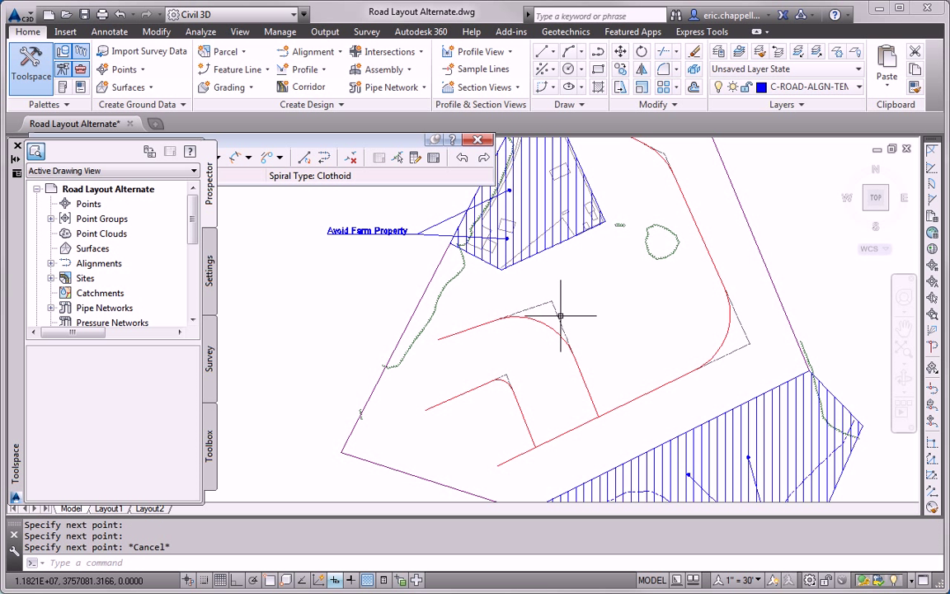
Stretch Logan Court's bend grip by 50 and clear the selection.
left_click(537, 315)
left_click(551, 301)
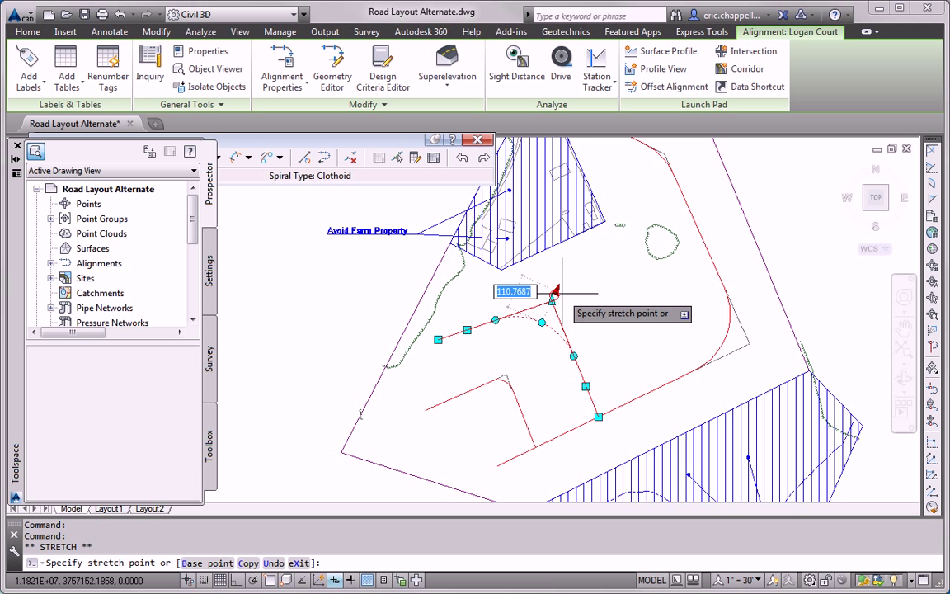
type("50")
key("Return")
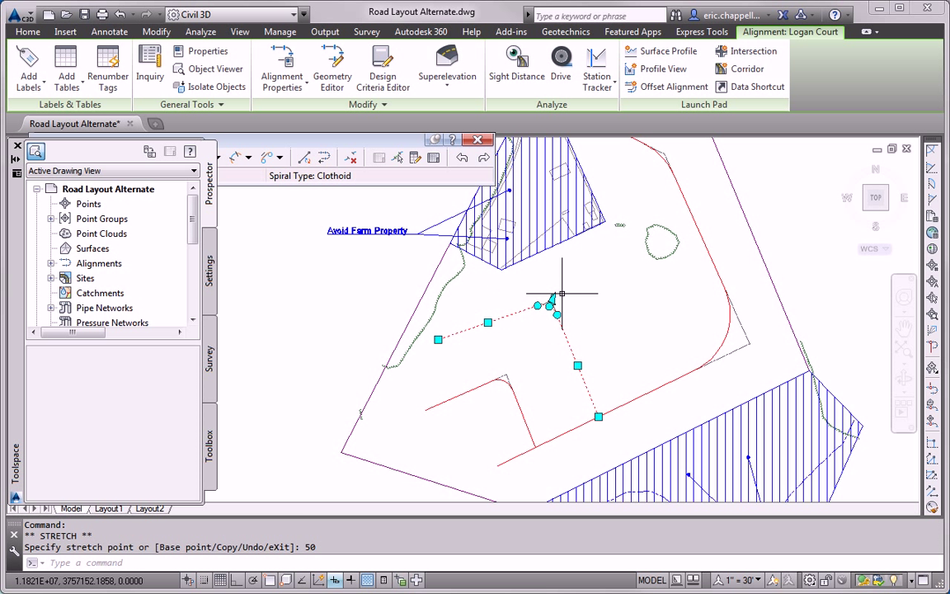
key("Escape")
key("Escape")
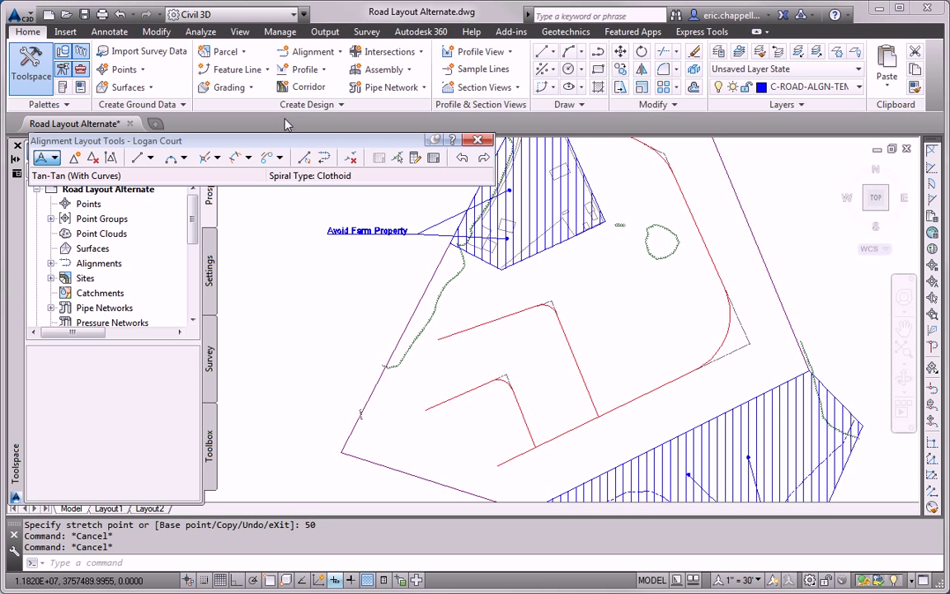
left_click(312, 51)
Create the Ruby Lane alignment using the tangent-tangent with curves layout.
left_click(290, 72)
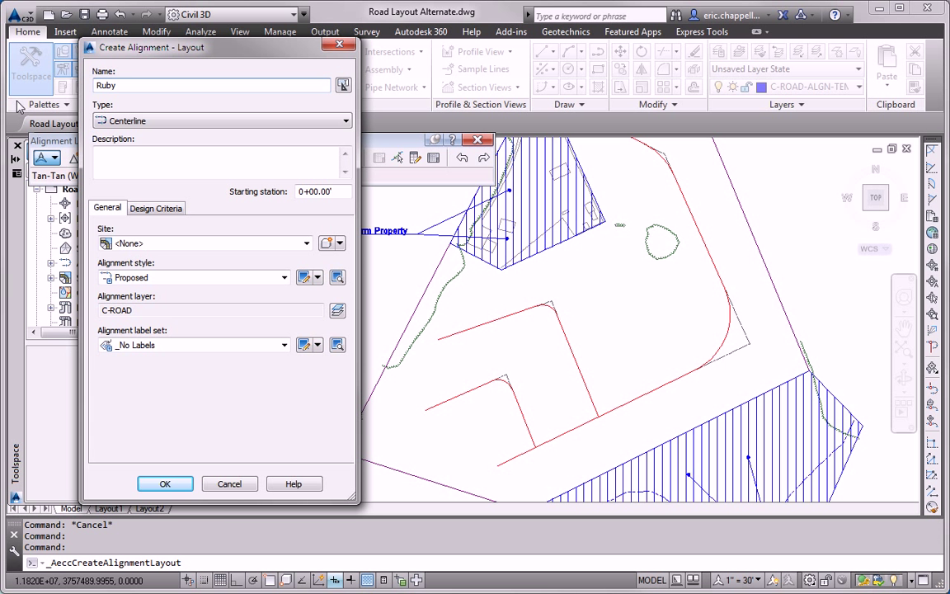
left_click(188, 487)
left_click(54, 156)
left_click(107, 187)
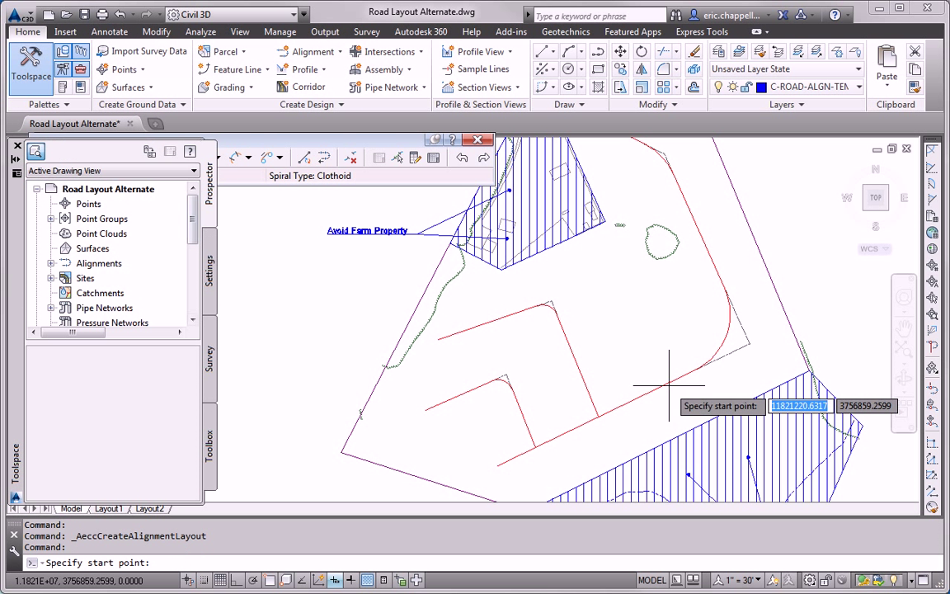
Lay out Ruby Lane north from the nearest point on the existing road line.
right_click(657, 355, "shift")
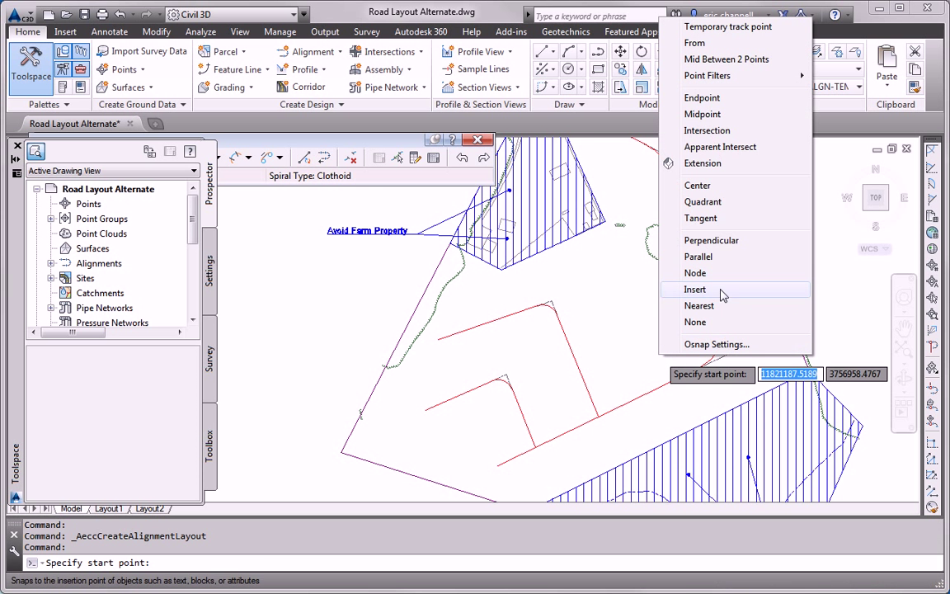
left_click(699, 305)
left_click(665, 377)
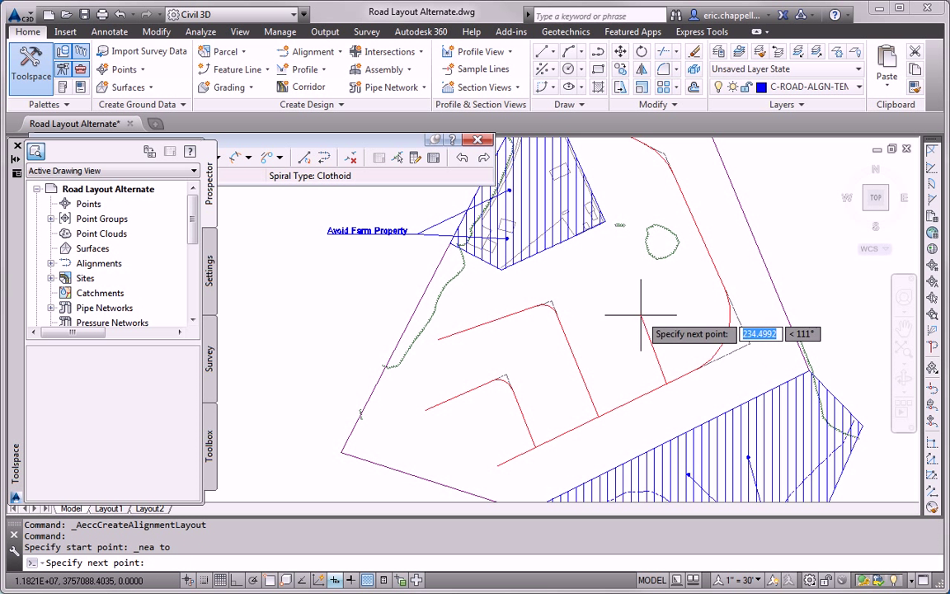
middle_click_drag(629, 275, 600, 351)
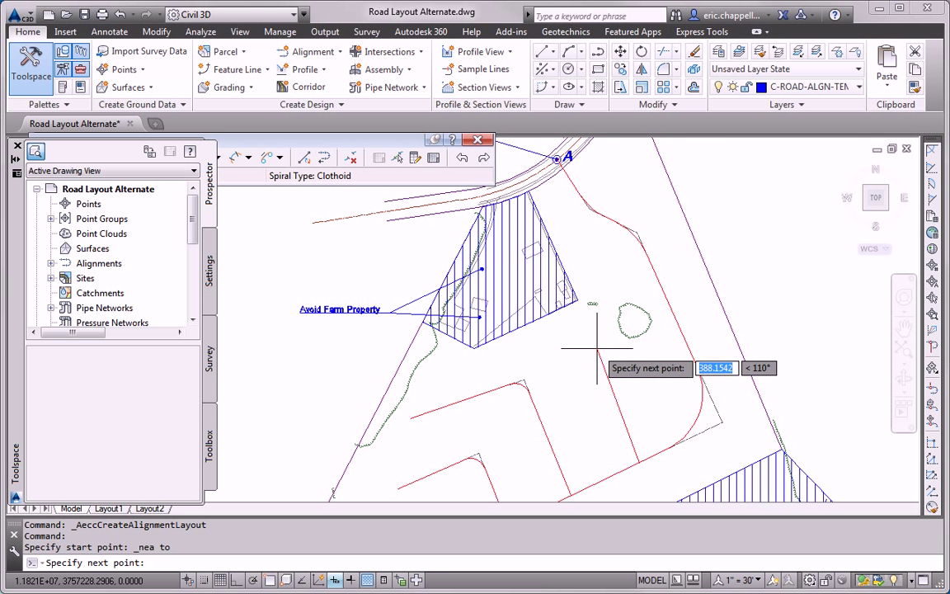
left_click(598, 350)
key("Return")
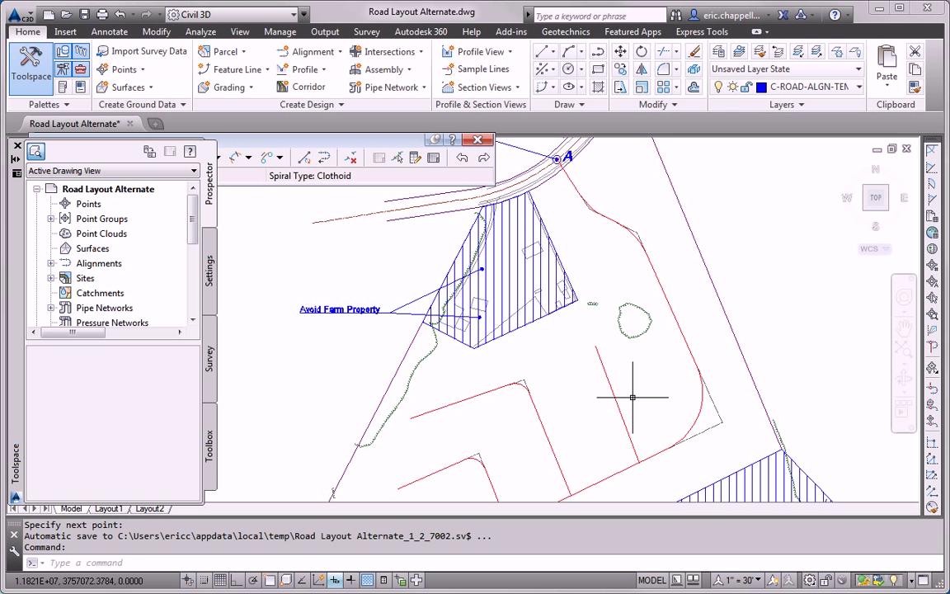
scroll(637, 381, "down", 2)
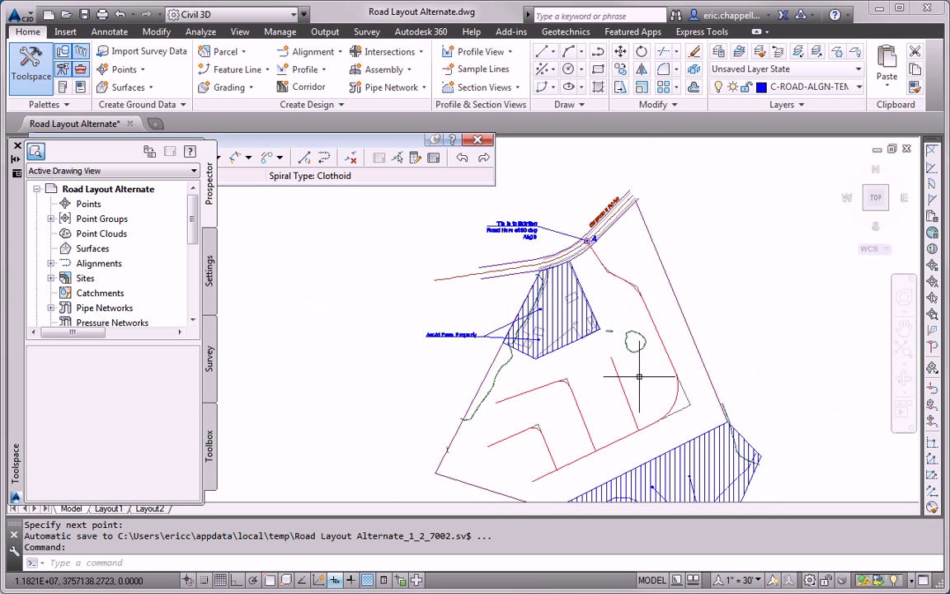
Stretch the Jordan Court curve grip by 50 near the Ruby Lane junction.
left_click(678, 404)
scroll(678, 404, "up", 3)
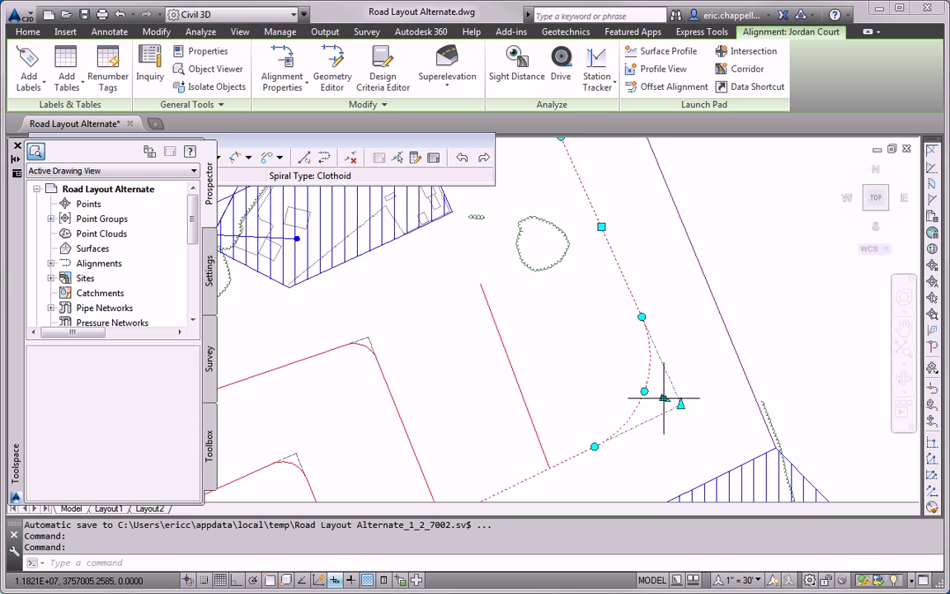
left_click(679, 404)
type("50")
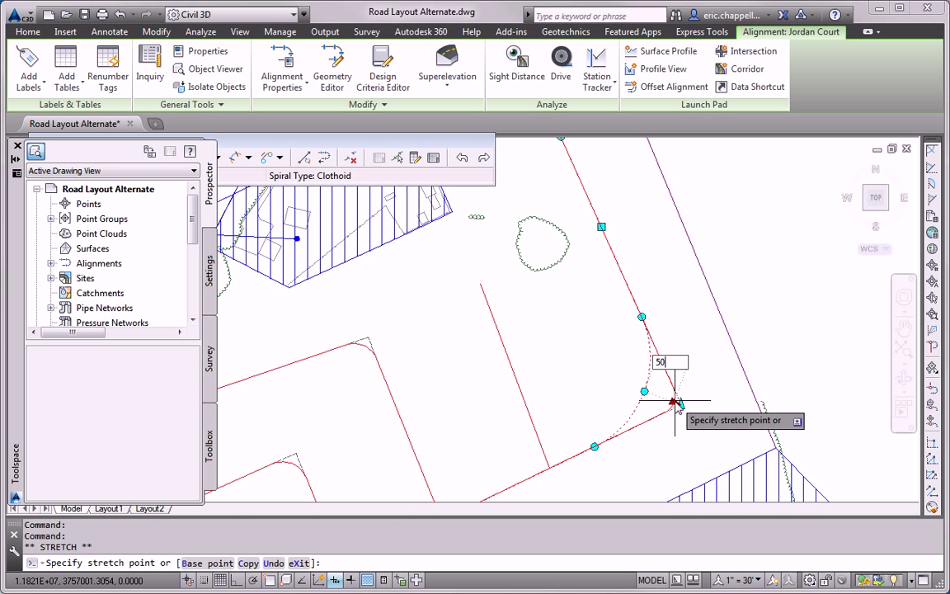
key("Return")
Clear the alignment selection and start the OFFSET command.
key("Escape")
scroll(730, 403, "down", 4)
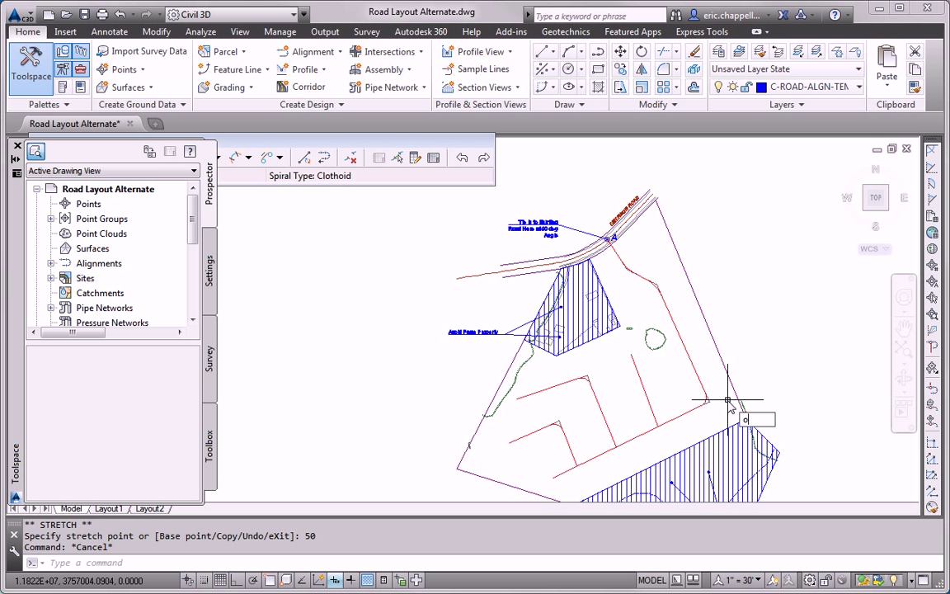
type("Offset")
key("Return")
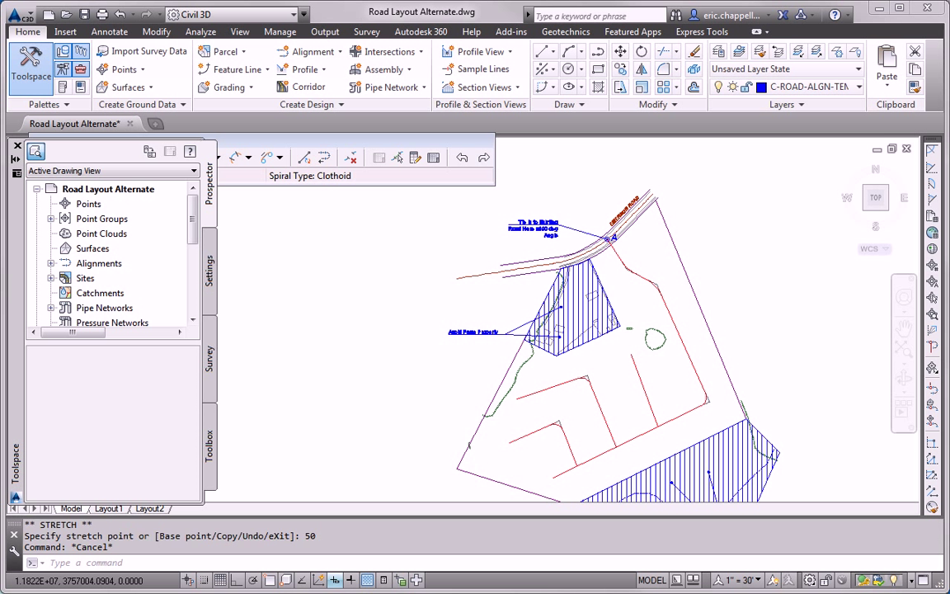
Offset the first two road centerlines 150 ft toward the lot side.
key("Return")
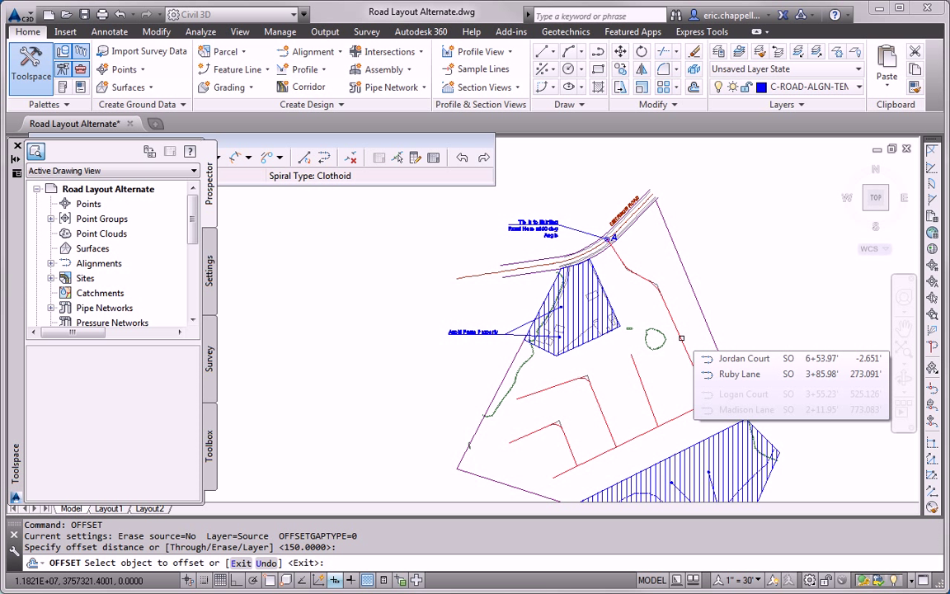
left_click(682, 338)
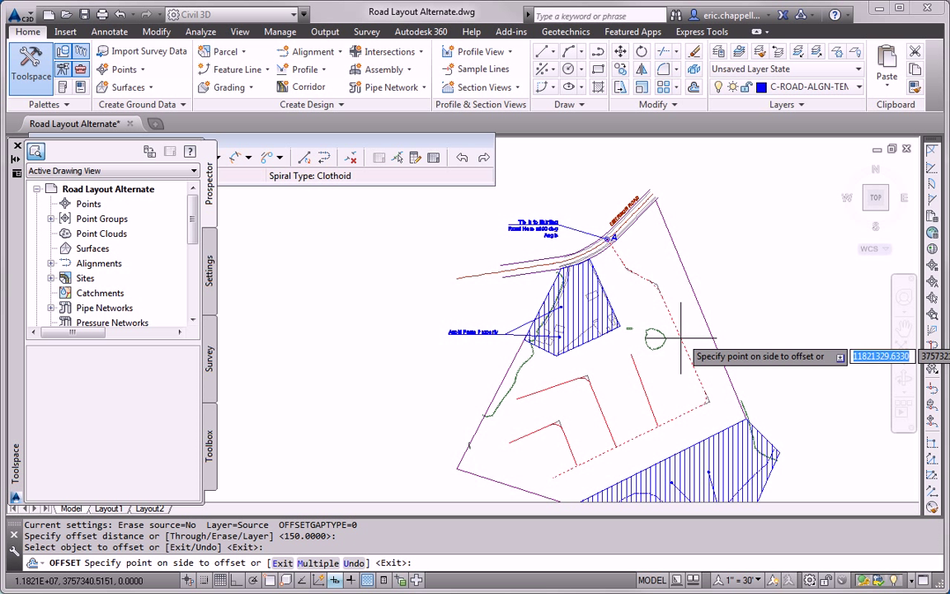
left_click(689, 326)
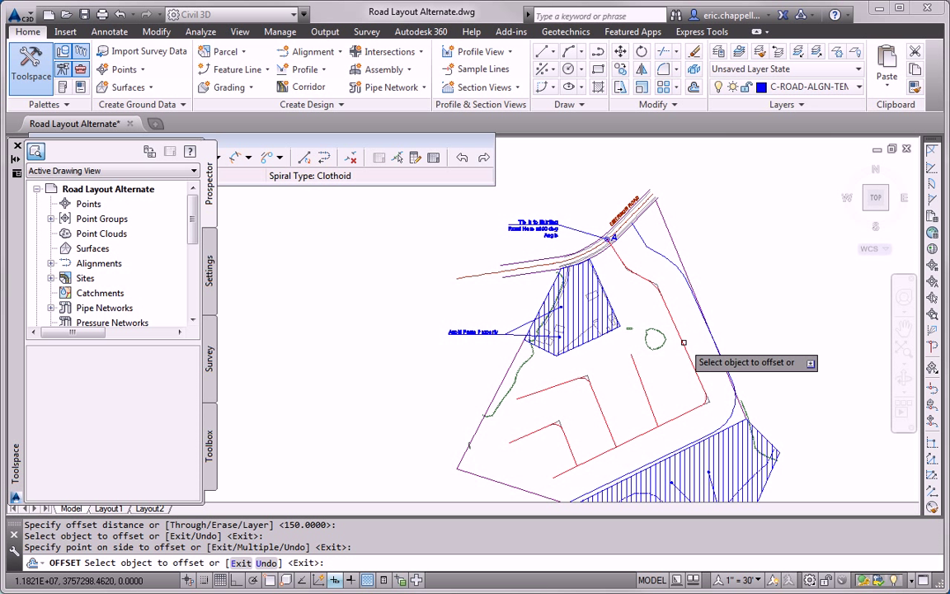
left_click(677, 350)
left_click(672, 351)
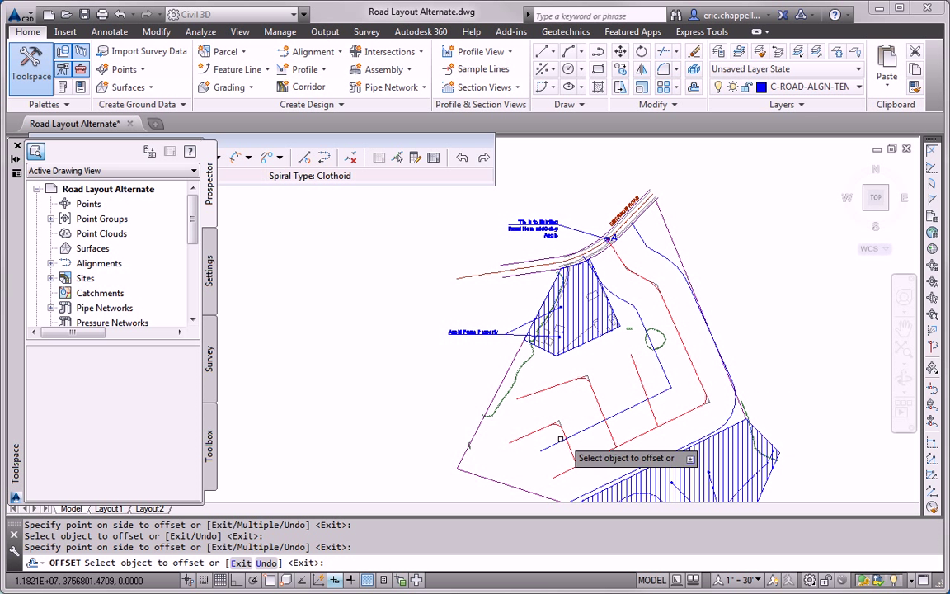
Offset three more road centerlines 150 ft on the lot side, then end offsetting.
left_click(532, 429)
left_click(534, 390)
left_click(545, 423)
left_click(546, 423)
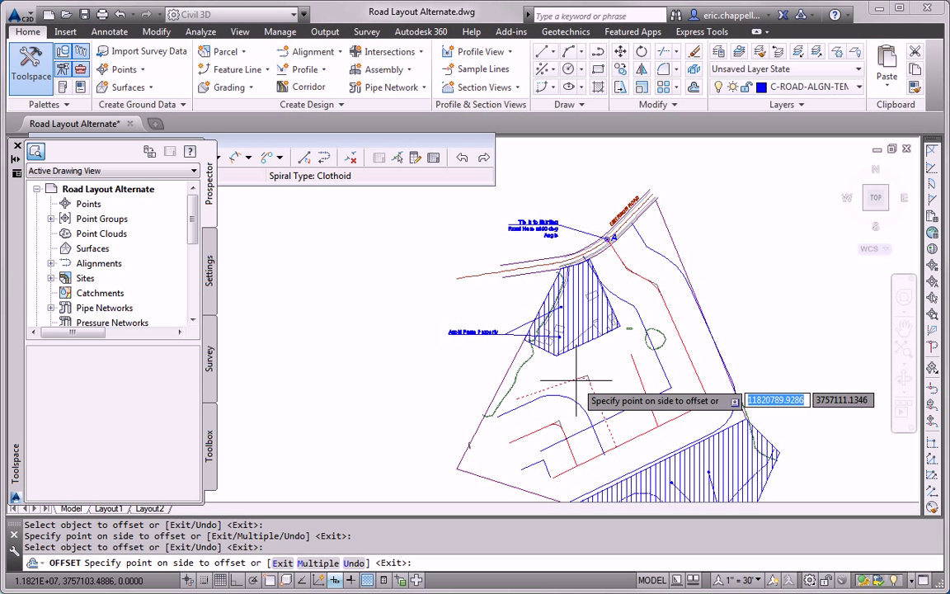
left_click(601, 397)
left_click(607, 385)
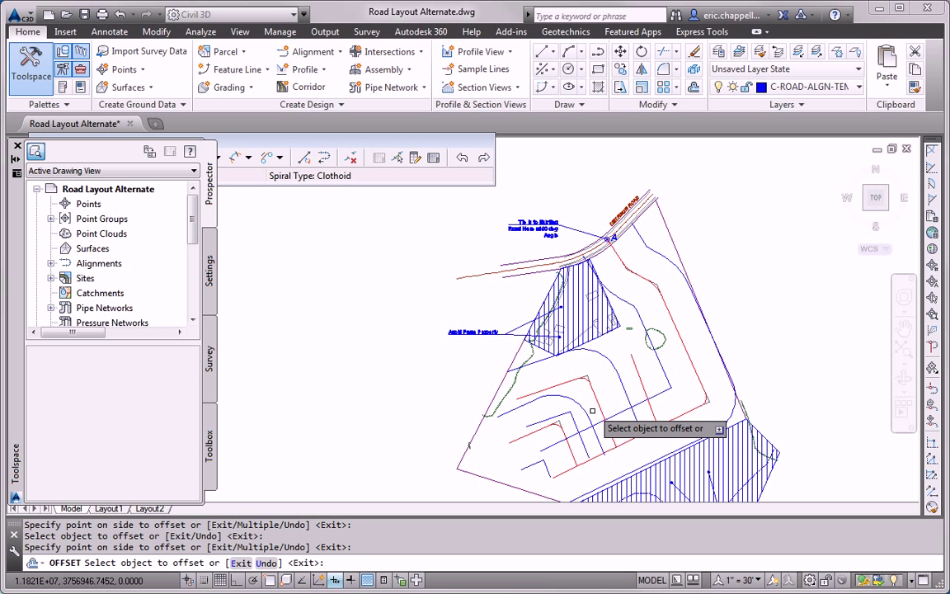
left_click(646, 386)
left_click(652, 382)
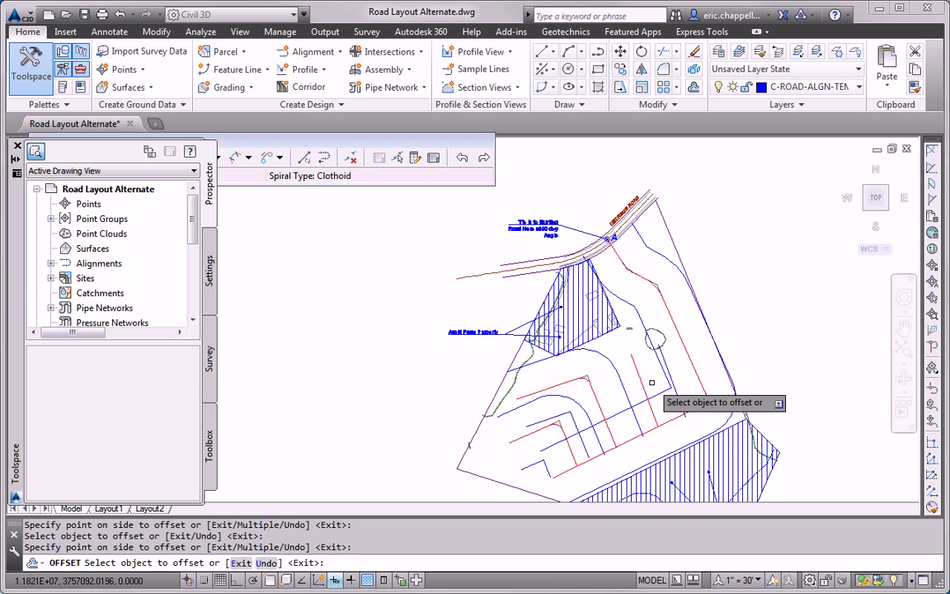
key("Escape")
Delete all the 150-ft offset check lines and curves.
left_click(648, 311)
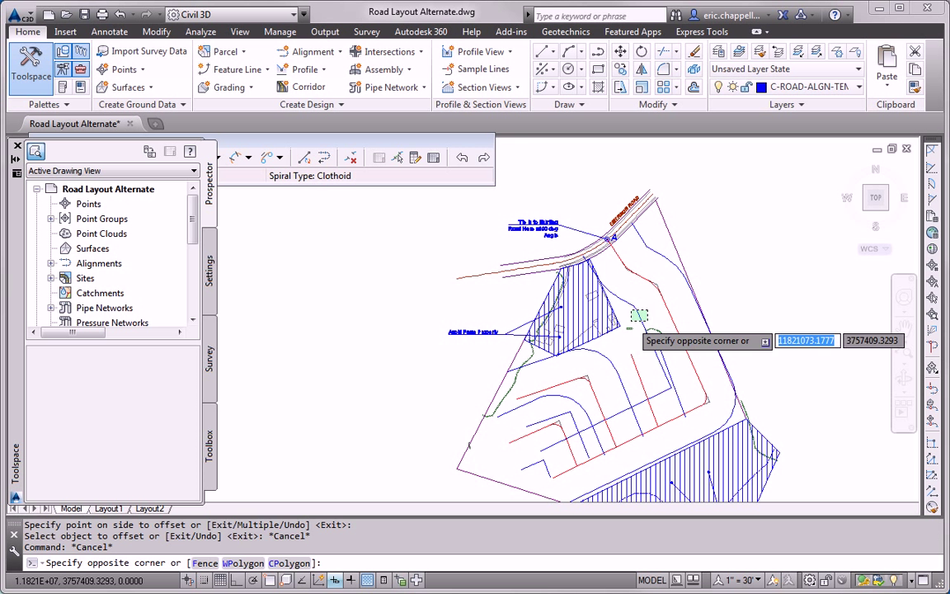
left_click(632, 322)
key("Delete")
left_click(659, 378)
left_click(569, 313)
key("Delete")
left_click(578, 382)
key("Delete")
left_click(561, 412)
key("Delete")
left_click(557, 449)
key("Delete")
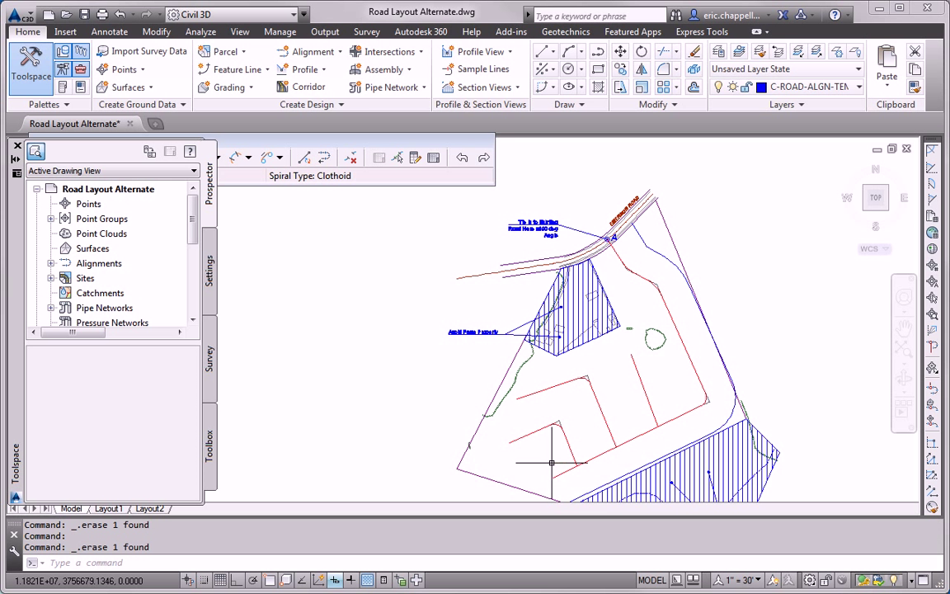
Snap Logan Court's end point onto the adjacent road line using Nearest.
left_click(570, 448)
key("Escape")
key("Escape")
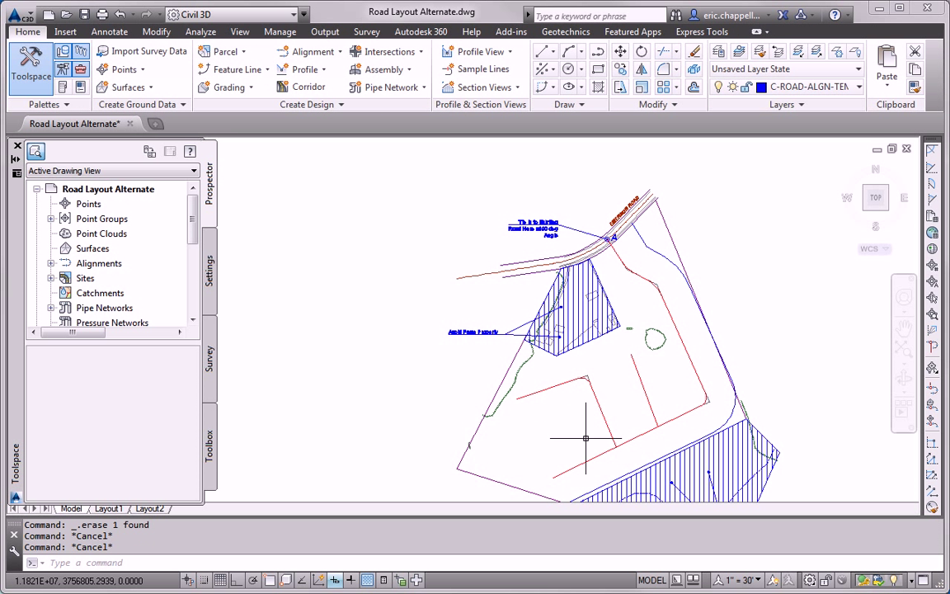
left_click(607, 427)
left_click(615, 446)
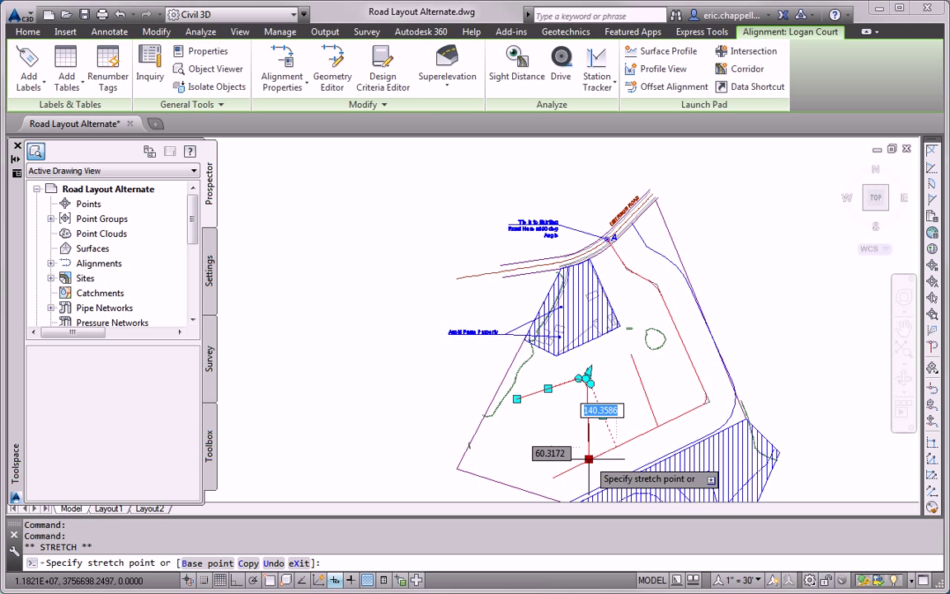
right_click(589, 458, "shift")
left_click(647, 407)
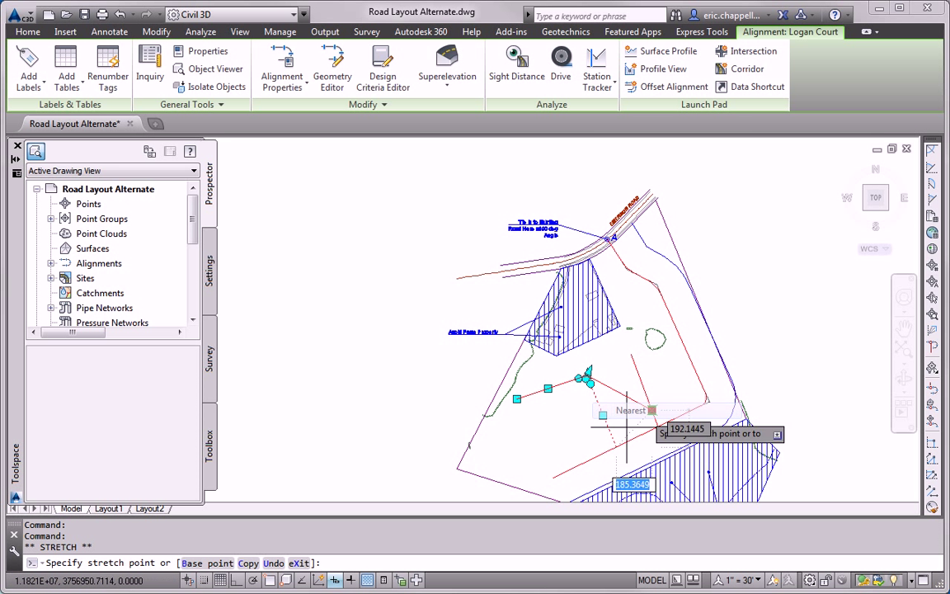
left_click(588, 452)
Move another Logan Court end point to a new position, then deselect the alignment.
scroll(595, 381, "up", 6)
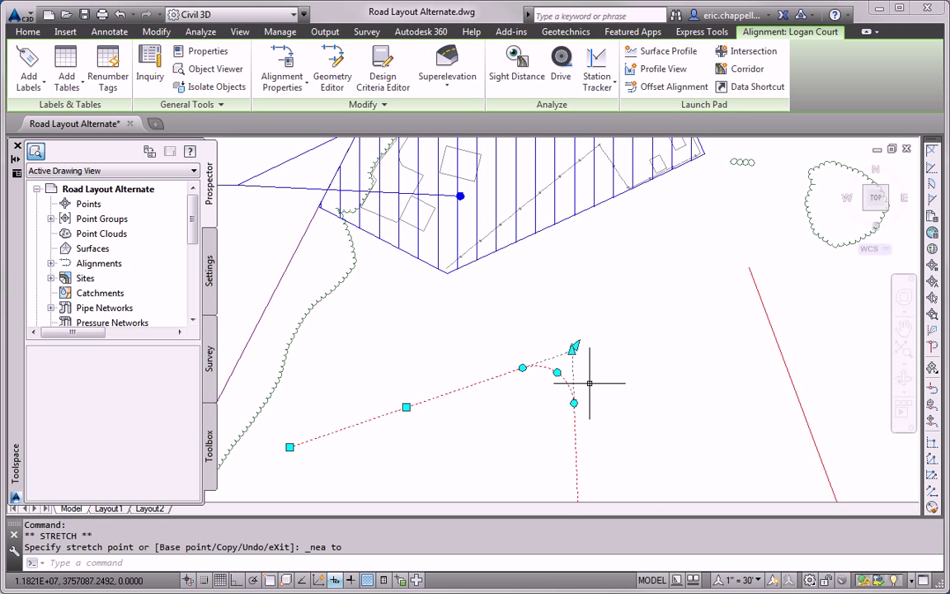
left_click(574, 346)
scroll(485, 404, "down", 2)
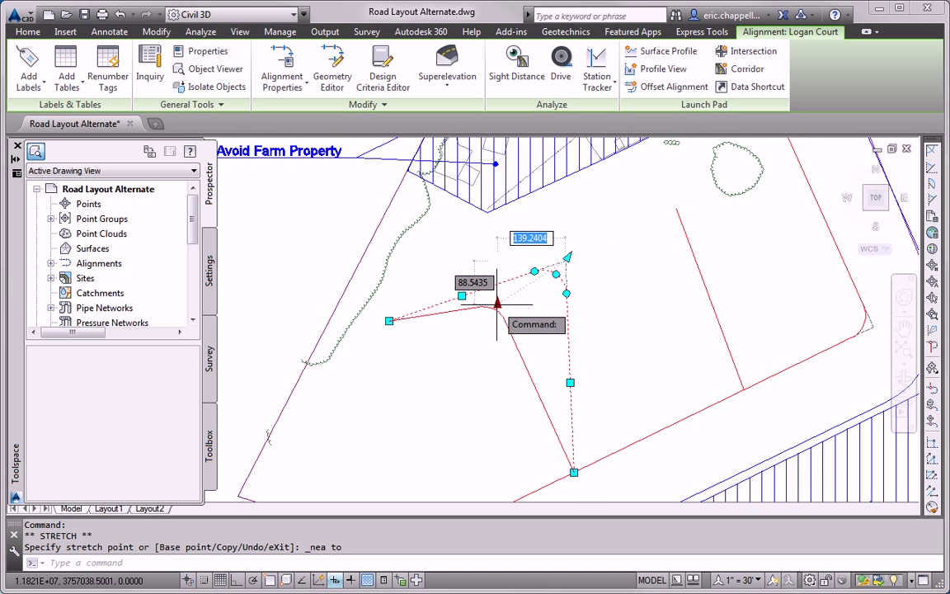
left_click(492, 306)
left_click(389, 321)
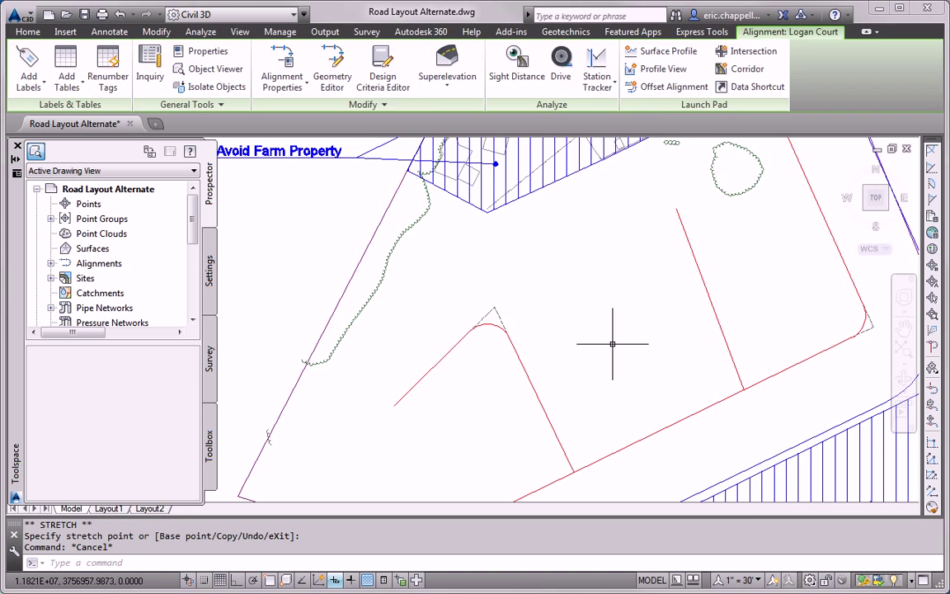
key("Escape")
Snap Ruby Lane's end point onto the neighbouring road line using Nearest.
middle_click_drag(572, 357, 468, 422)
left_click(608, 383)
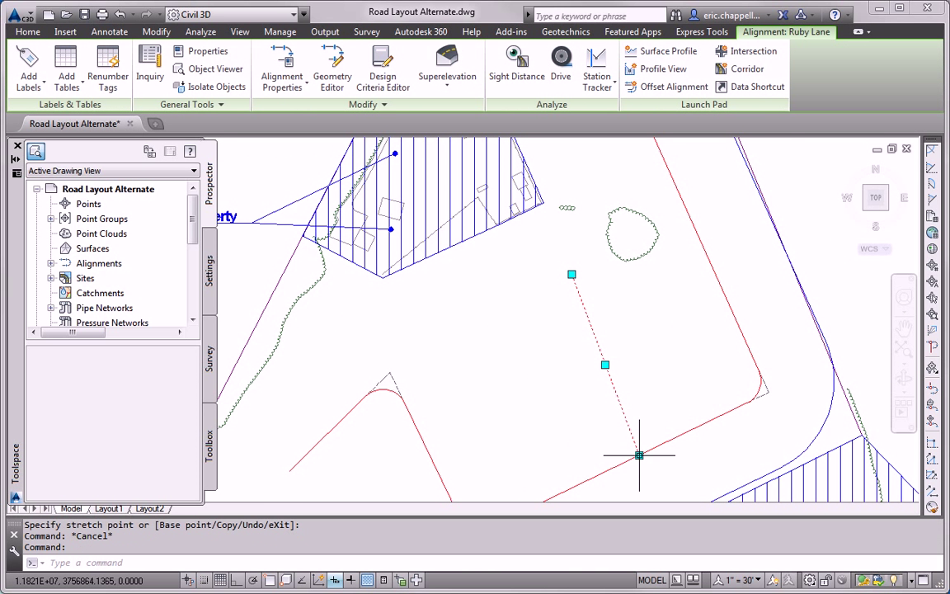
left_click(638, 452)
right_click(617, 468, "shift")
left_click(660, 423)
left_click(608, 470)
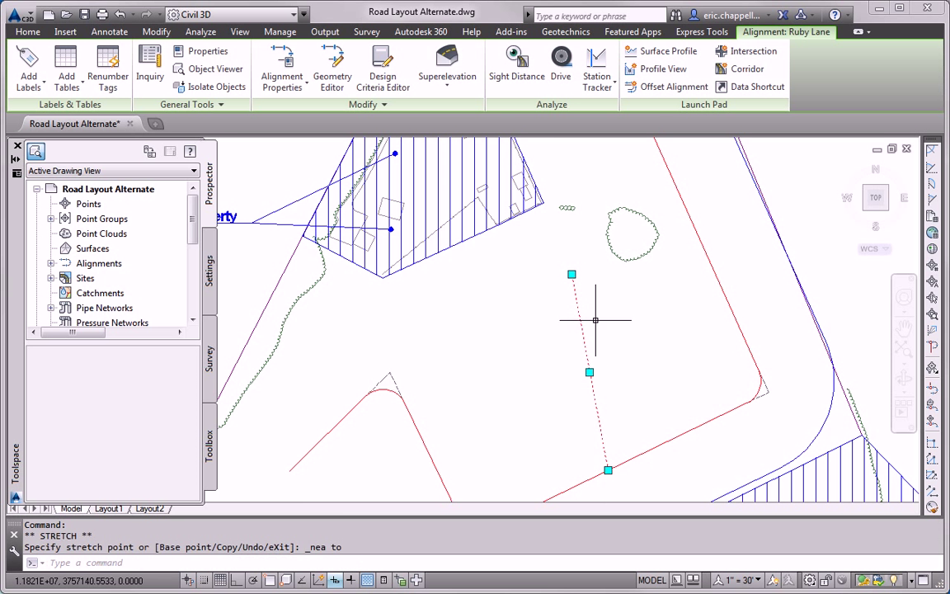
left_click(572, 274)
key("Escape")
key("Escape")
scroll(673, 383, "down", 5)
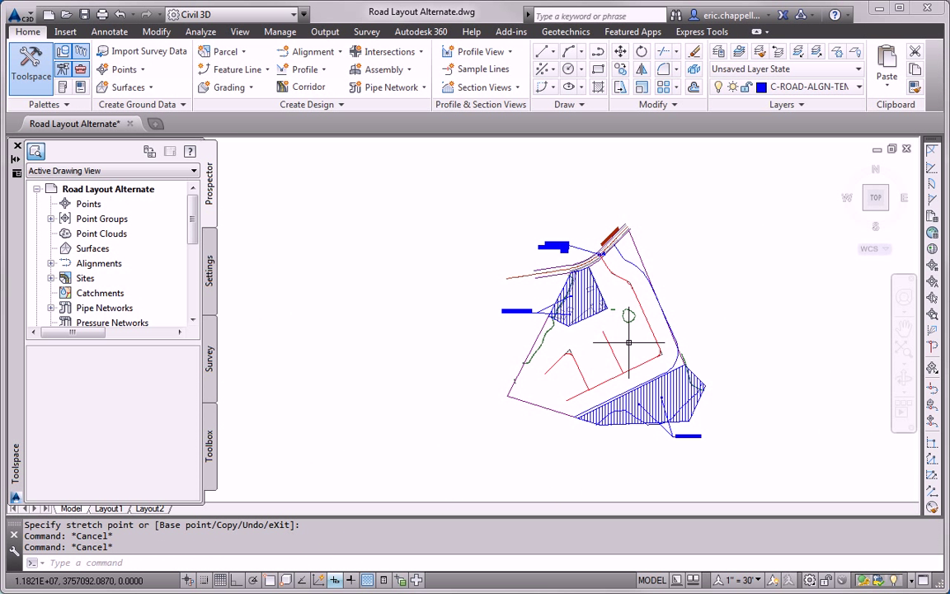